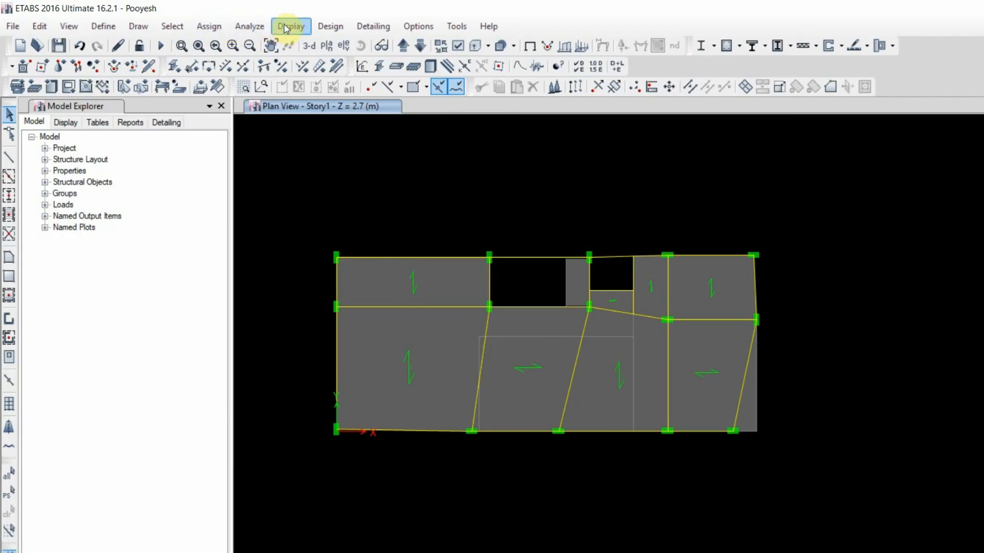
Open the concrete frame design preferences and set the Seismic Design Category to D
{"action": "left_click", "coordinate": [325, 28]}
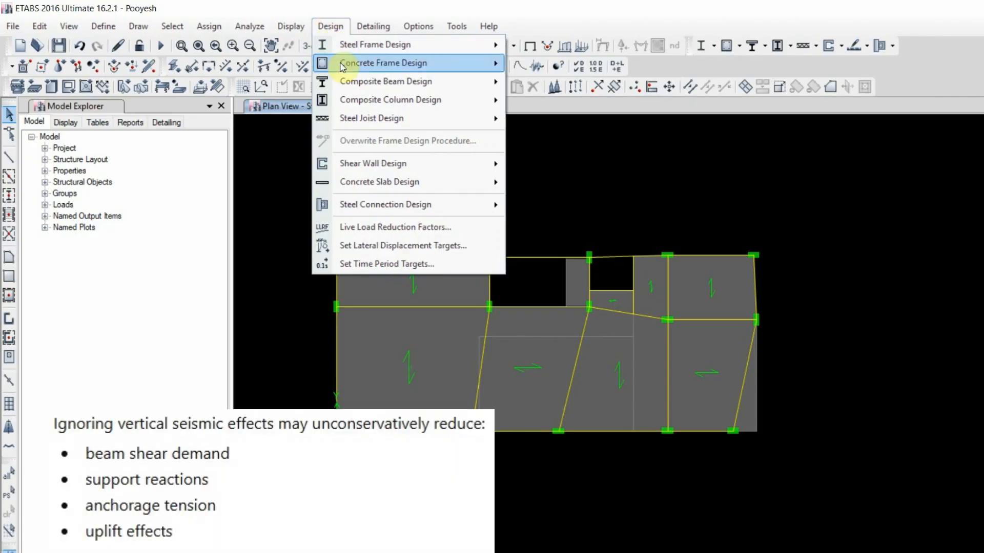
{"action": "mouse_move", "coordinate": [342, 67]}
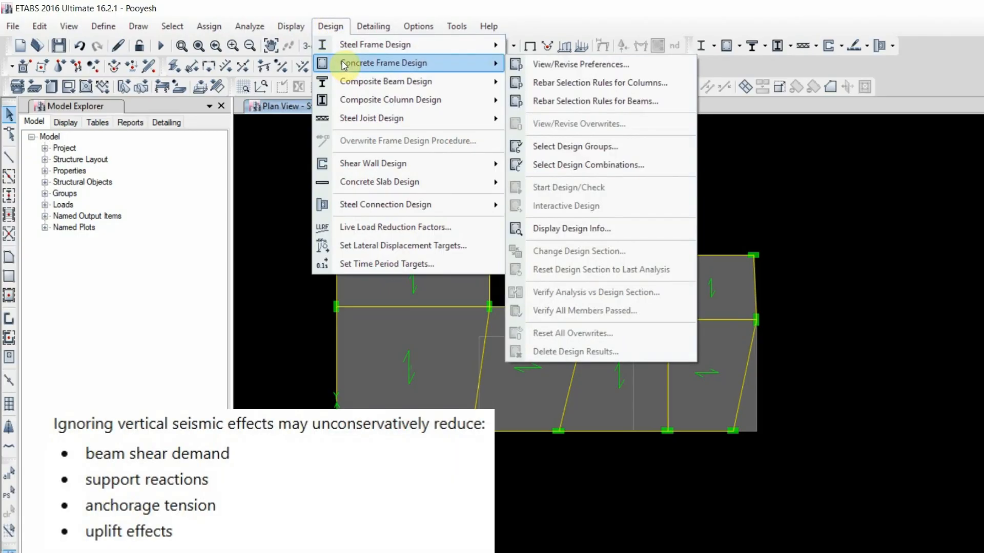
{"action": "left_click", "coordinate": [552, 69]}
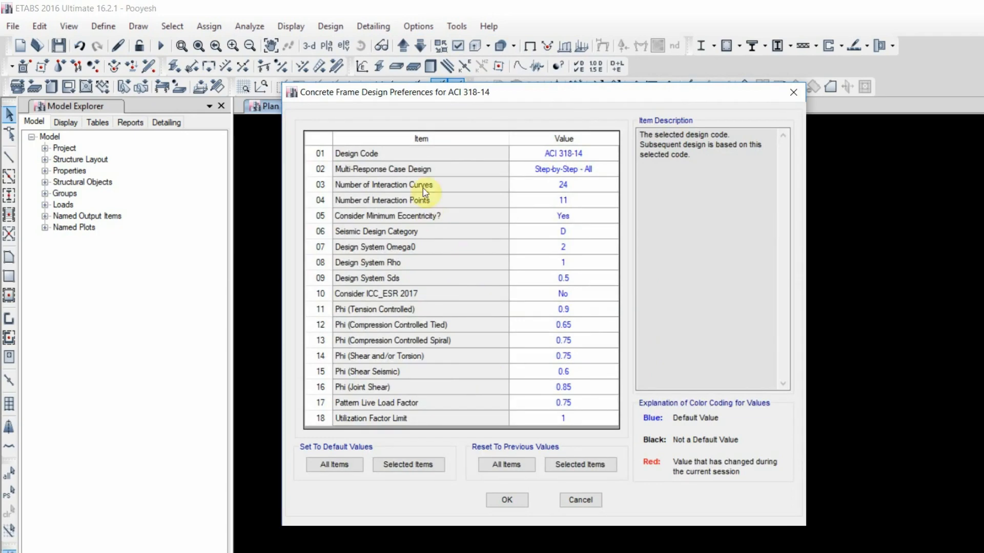
{"action": "left_click", "coordinate": [450, 152]}
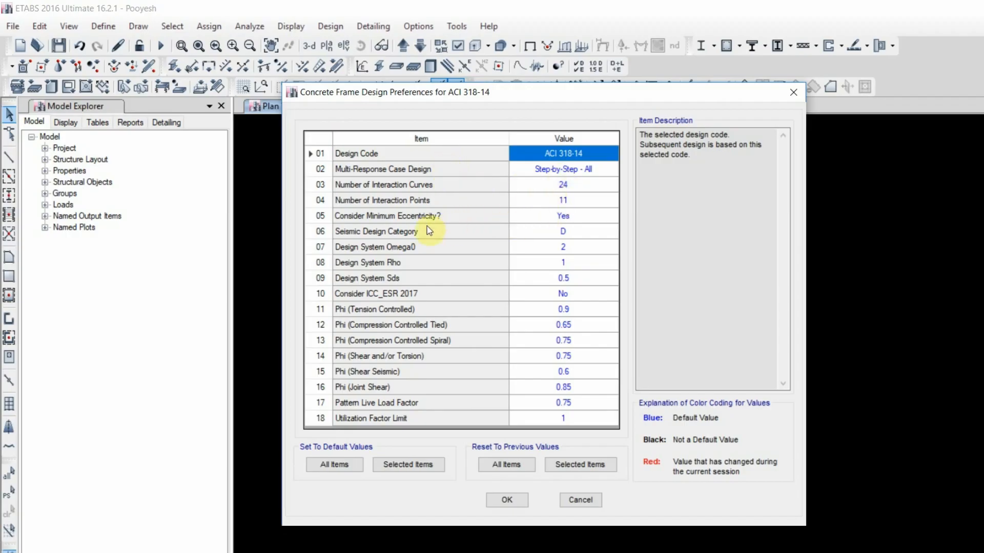
{"action": "left_click", "coordinate": [392, 235]}
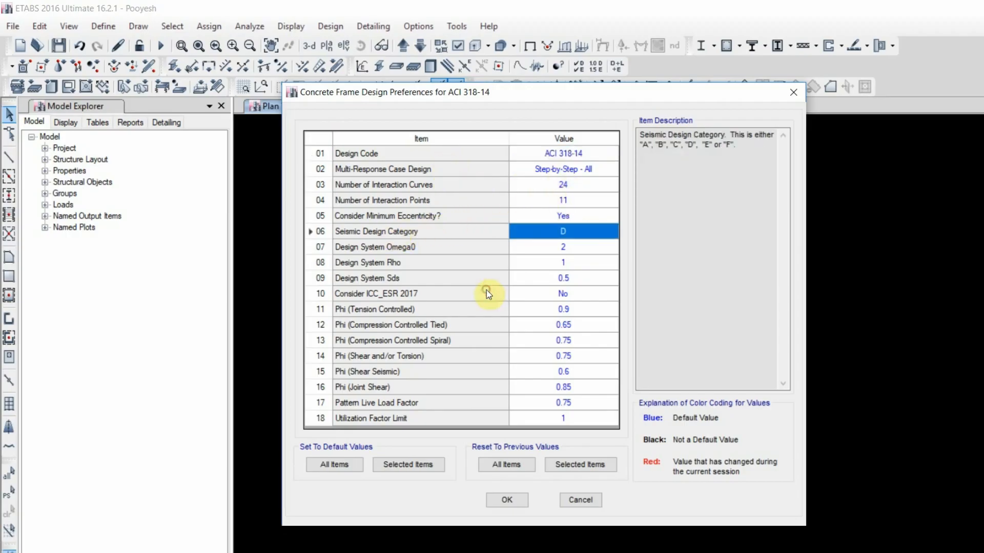
{"action": "left_click", "coordinate": [545, 230]}
{"action": "left_click", "coordinate": [544, 233]}
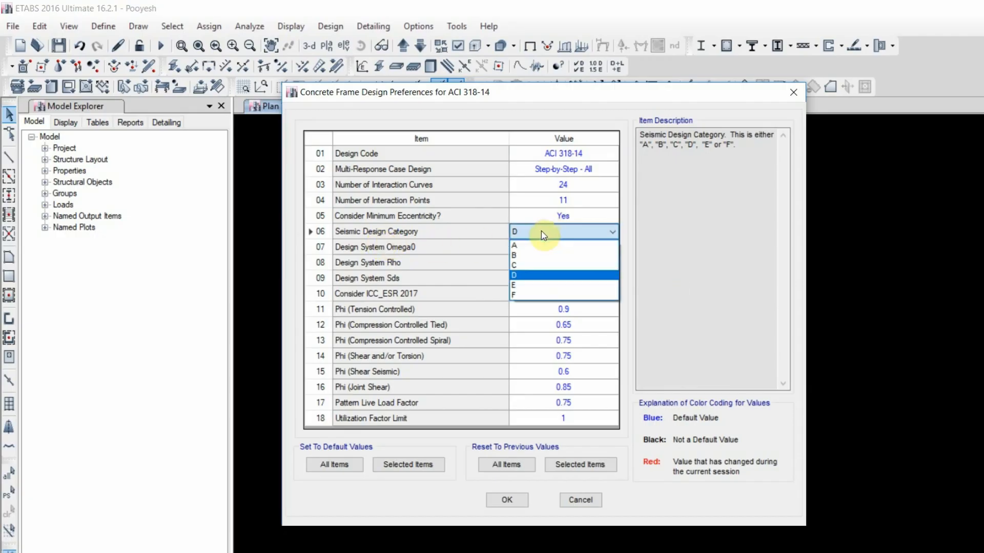
{"action": "left_click", "coordinate": [523, 277]}
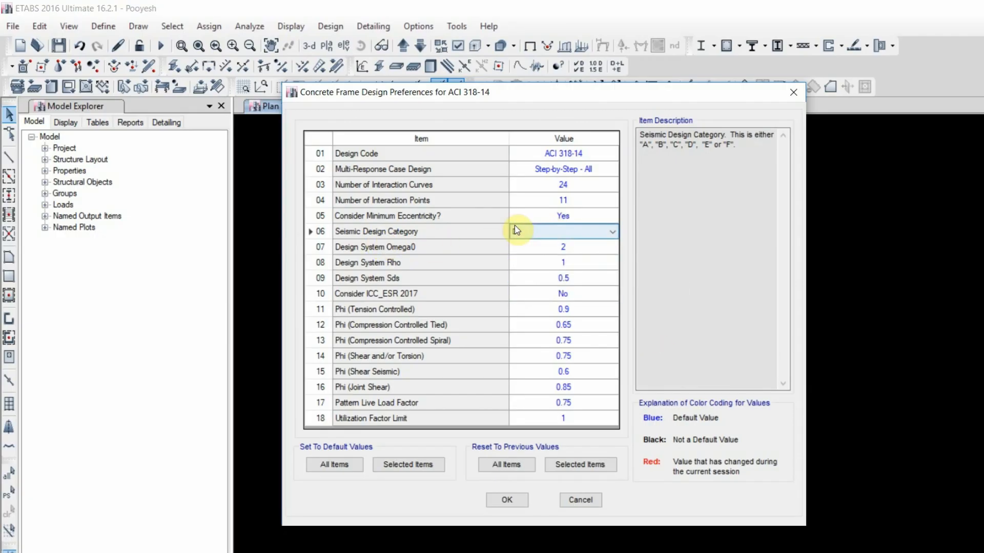
{"action": "left_click", "coordinate": [584, 234]}
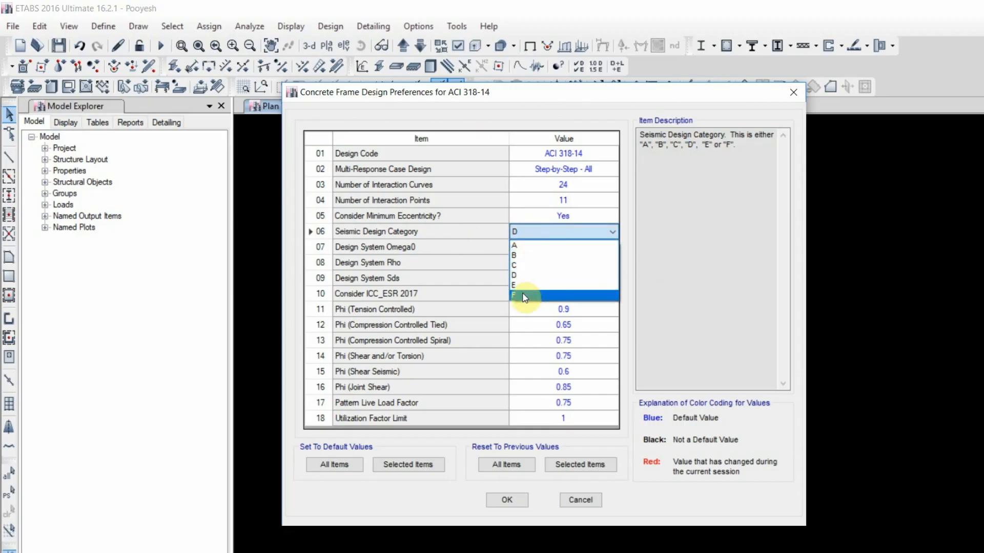
{"action": "left_click", "coordinate": [523, 280]}
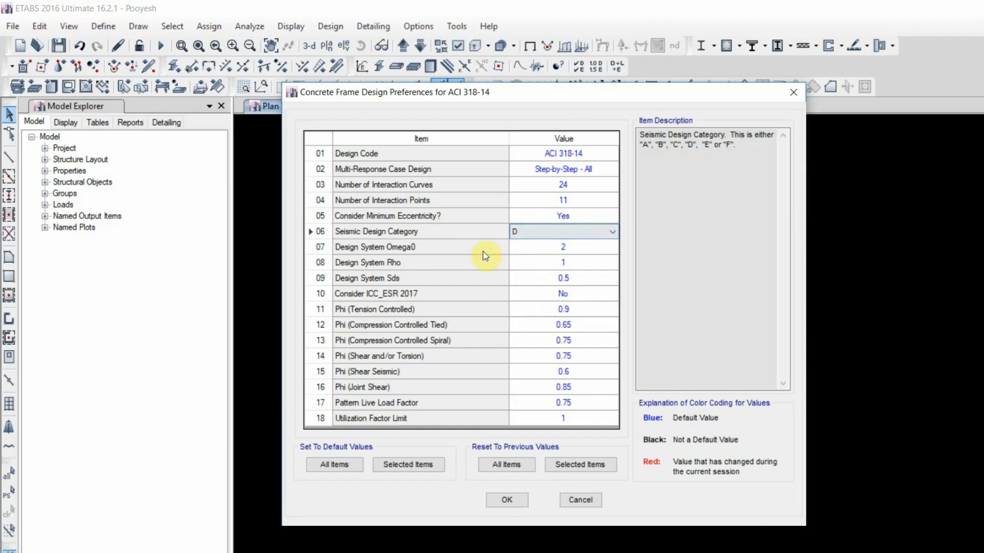
{"action": "left_click", "coordinate": [434, 310]}
Set the Design System Omega0 value to 3 in the concrete frame design preferences
{"action": "left_click", "coordinate": [339, 250]}
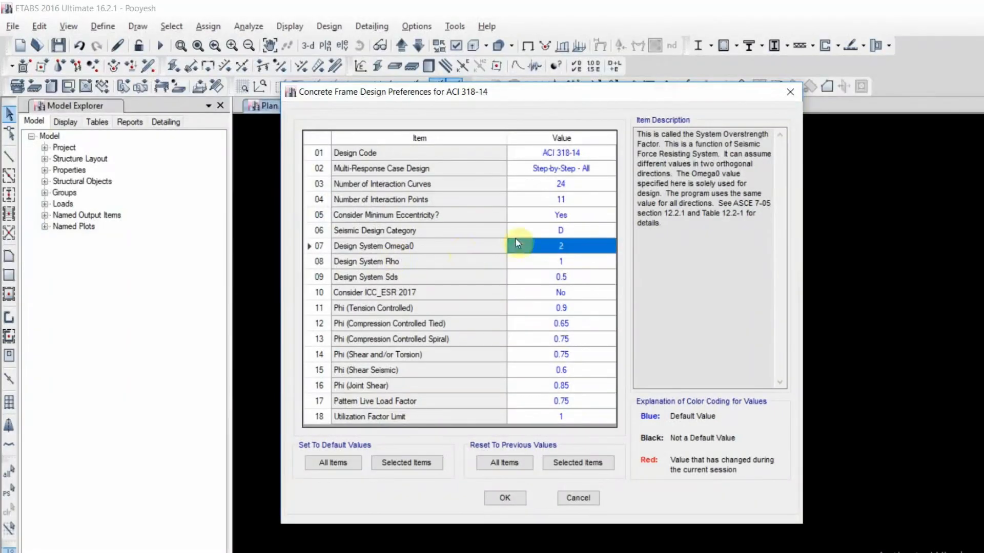
{"action": "left_click", "coordinate": [559, 246]}
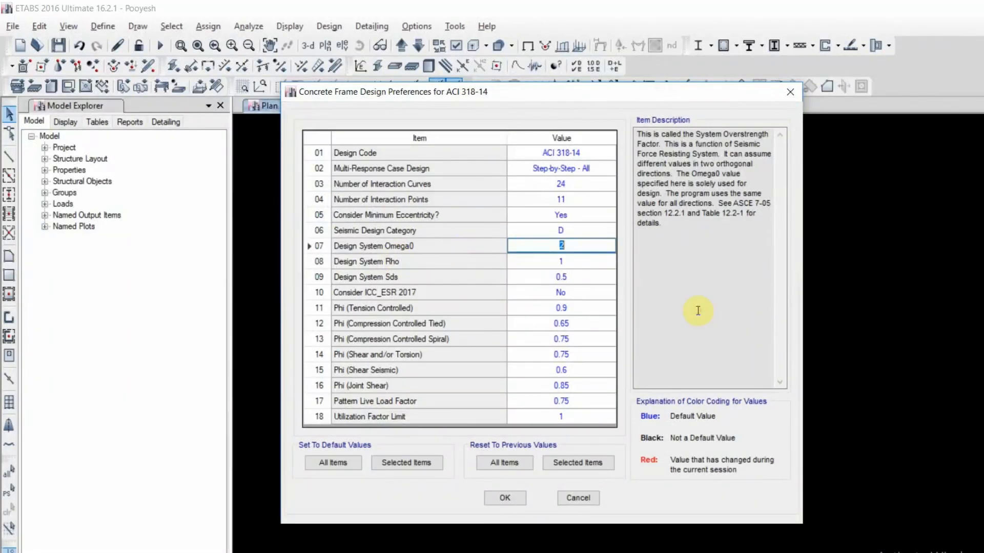
{"action": "type", "text": "3"}
{"action": "left_click", "coordinate": [377, 263]}
Set Design System Sds to 1.05 and accept the concrete frame design preferences
{"action": "left_click", "coordinate": [381, 277]}
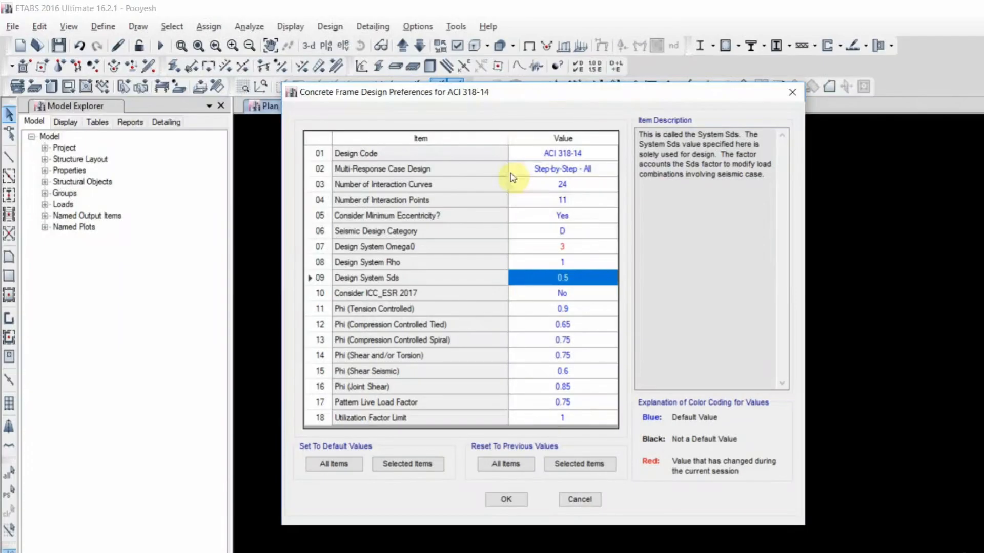
{"action": "left_click", "coordinate": [592, 277]}
{"action": "type", "text": "1"}
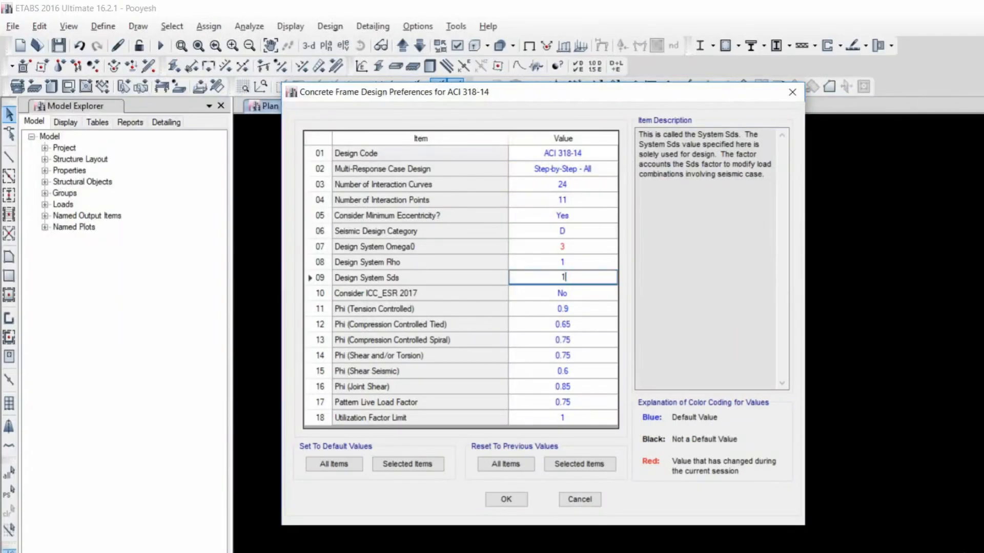
{"action": "type", "text": ".05"}
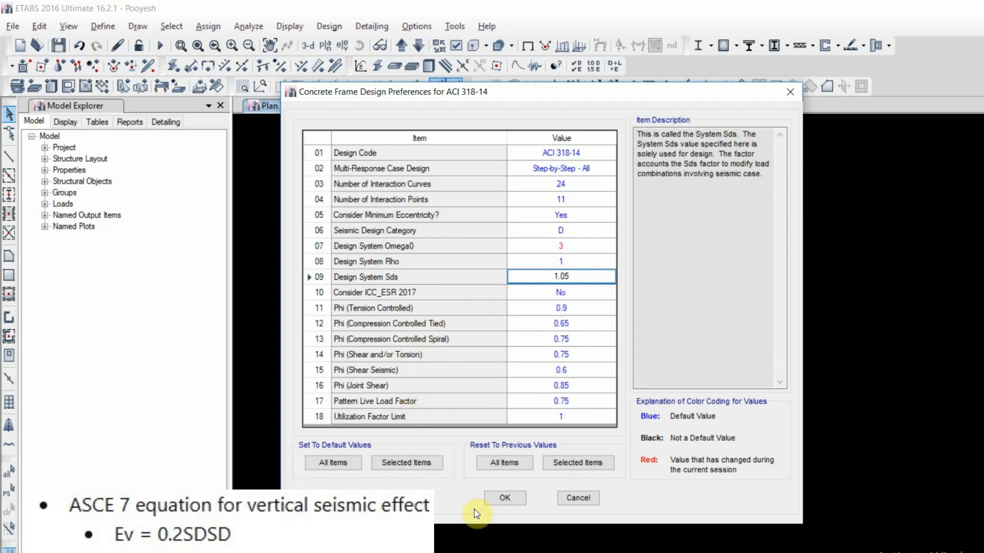
{"action": "left_click", "coordinate": [505, 499]}
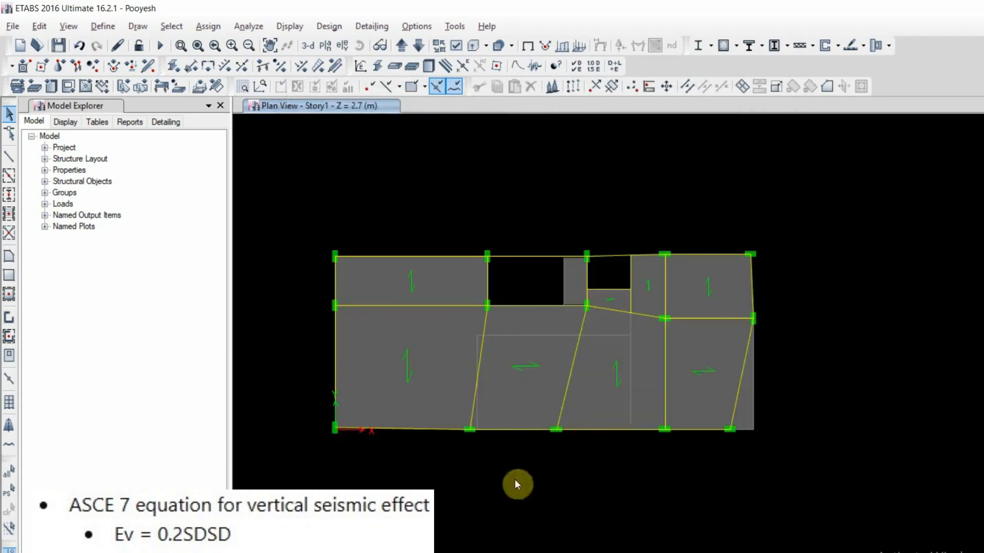
Add the default design load combinations for Concrete Frame Design, converted to editable user combinations
{"action": "left_click", "coordinate": [100, 27]}
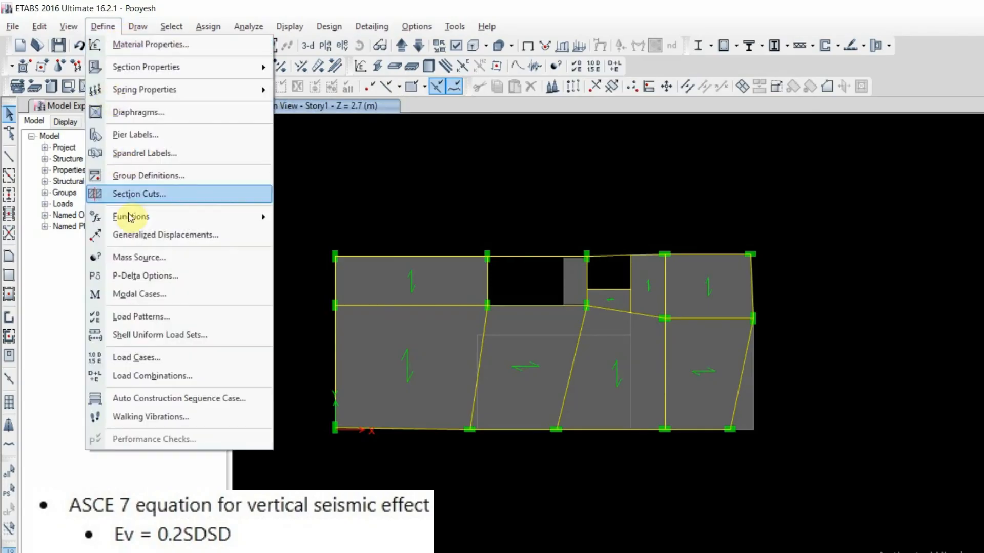
{"action": "left_click", "coordinate": [157, 375]}
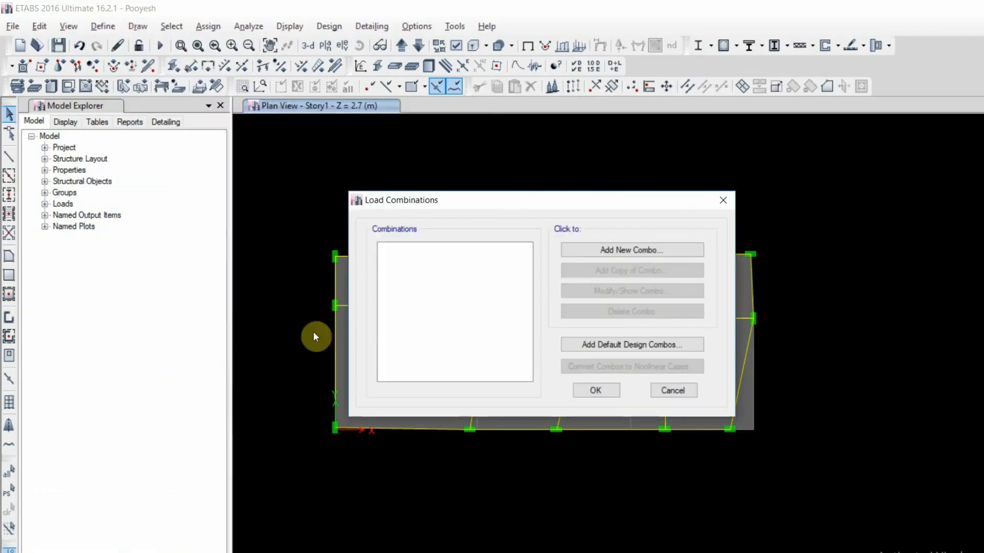
{"action": "left_click", "coordinate": [603, 349]}
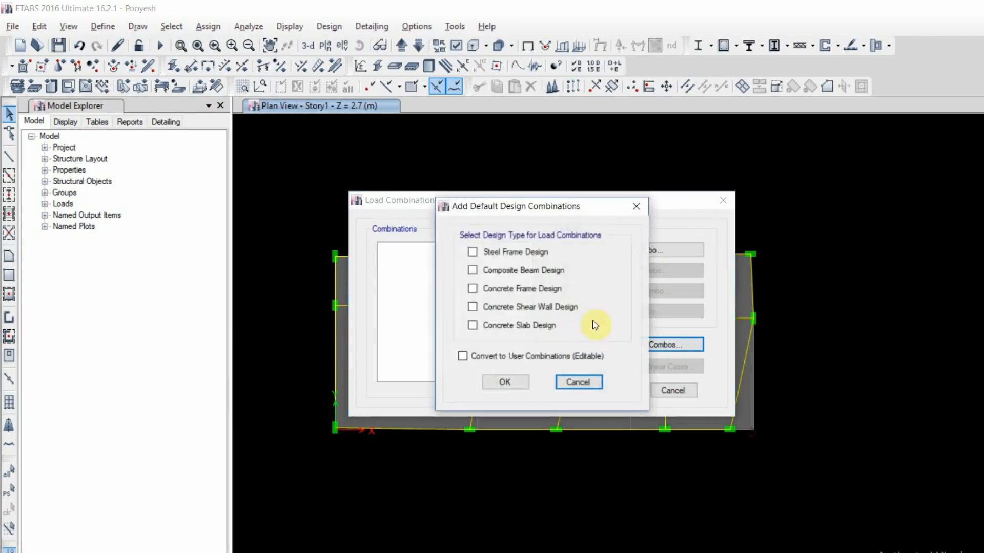
{"action": "left_click", "coordinate": [486, 288]}
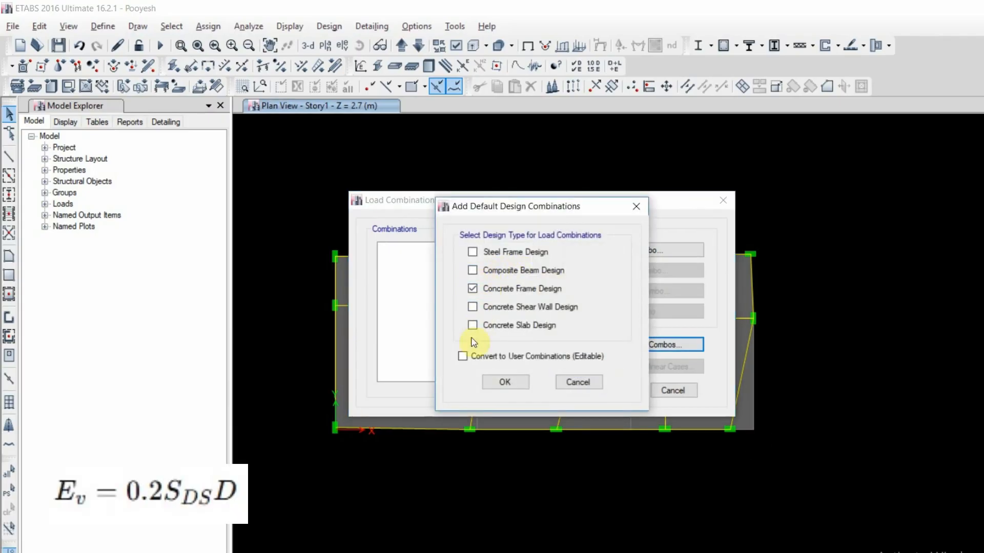
{"action": "left_click", "coordinate": [462, 356]}
{"action": "left_click", "coordinate": [496, 380]}
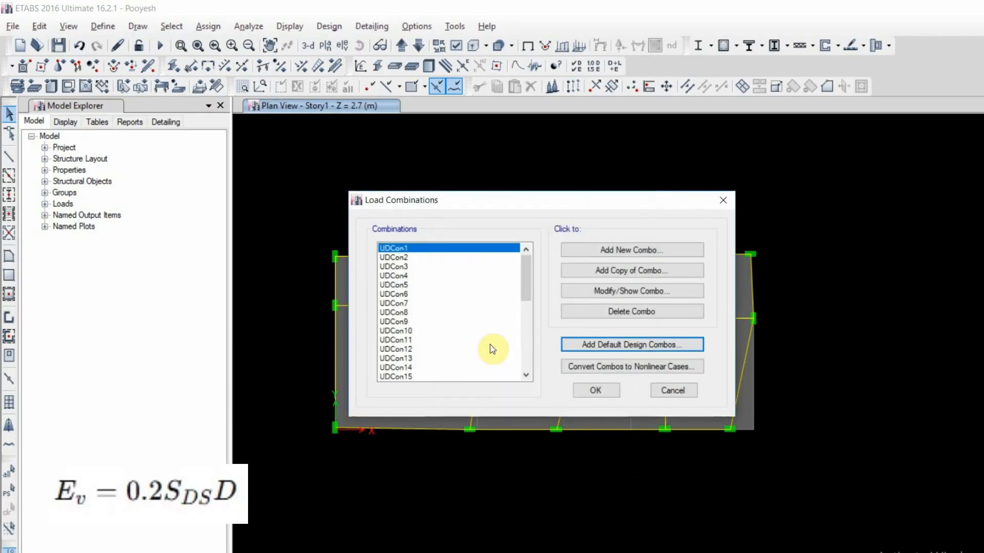
Examine the Dead and SuperDead scale factors in load combination UDCon6
{"action": "left_click", "coordinate": [392, 293]}
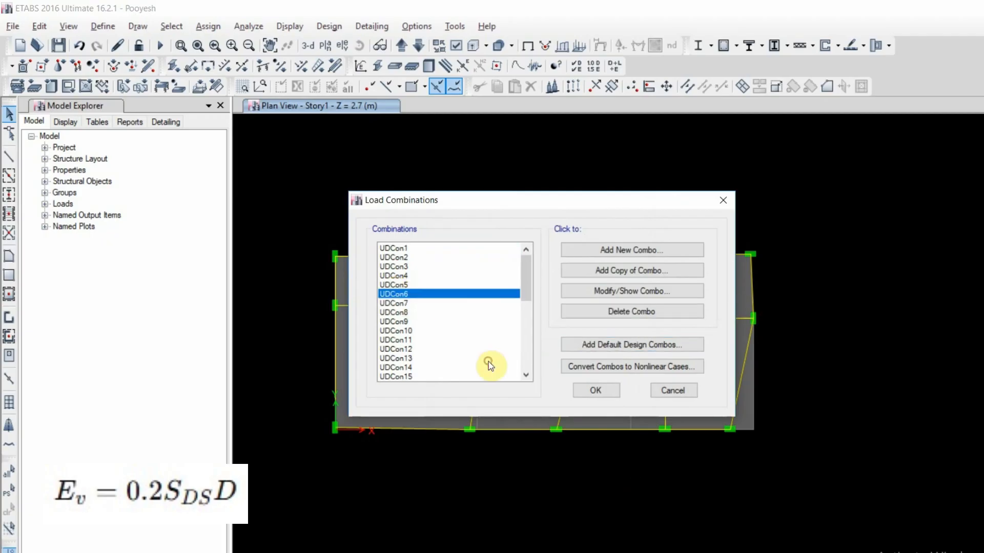
{"action": "left_click", "coordinate": [584, 291]}
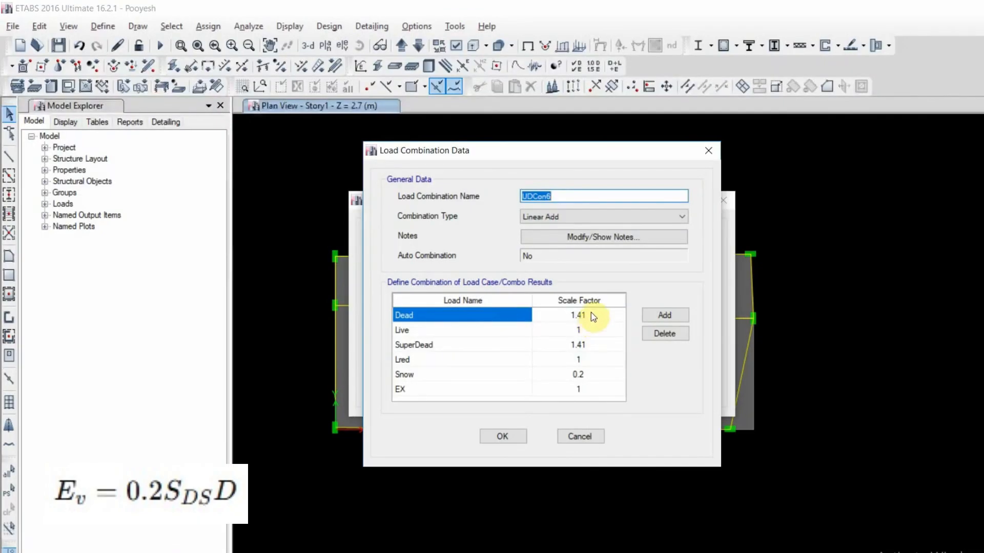
{"action": "left_click", "coordinate": [592, 316]}
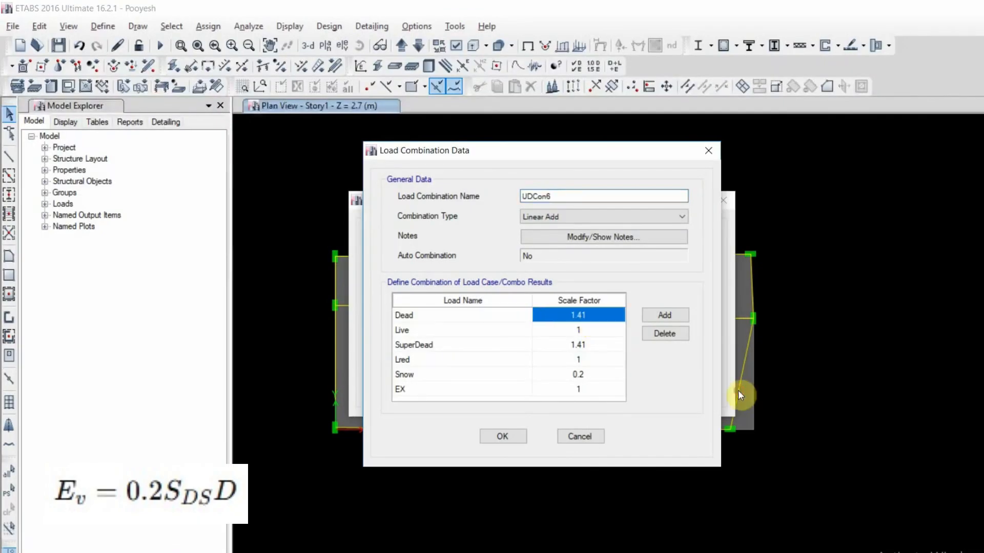
{"action": "left_click", "coordinate": [590, 344]}
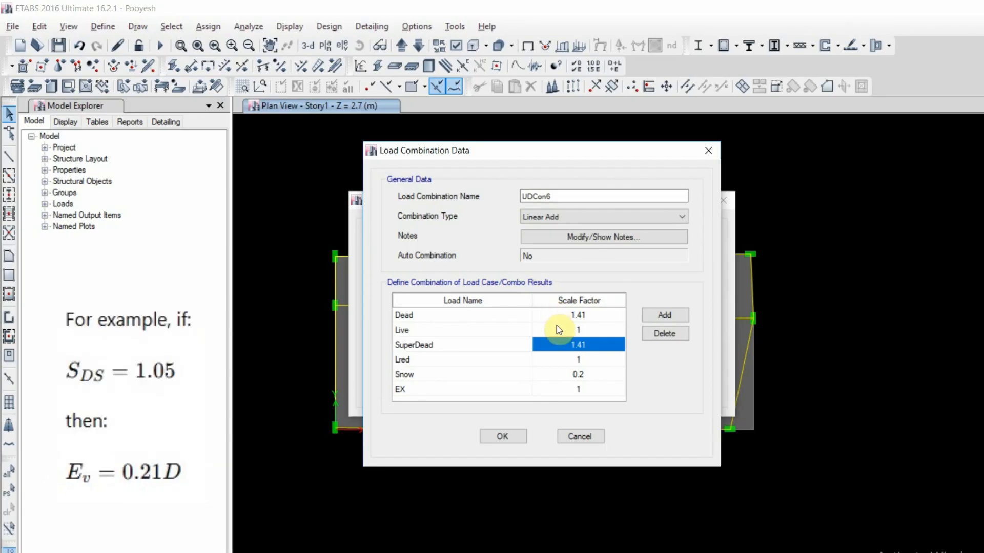
{"action": "left_click", "coordinate": [502, 434]}
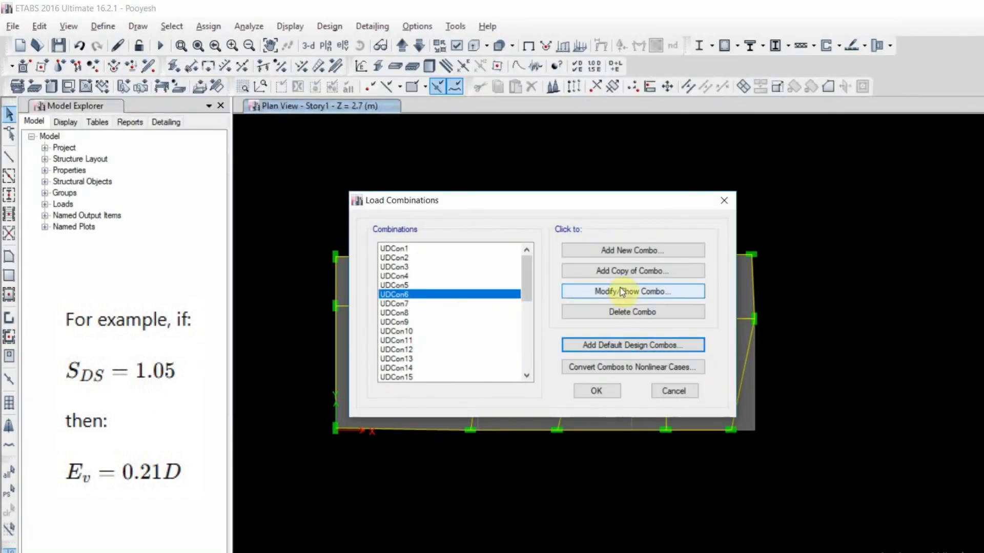
{"action": "left_click", "coordinate": [621, 291]}
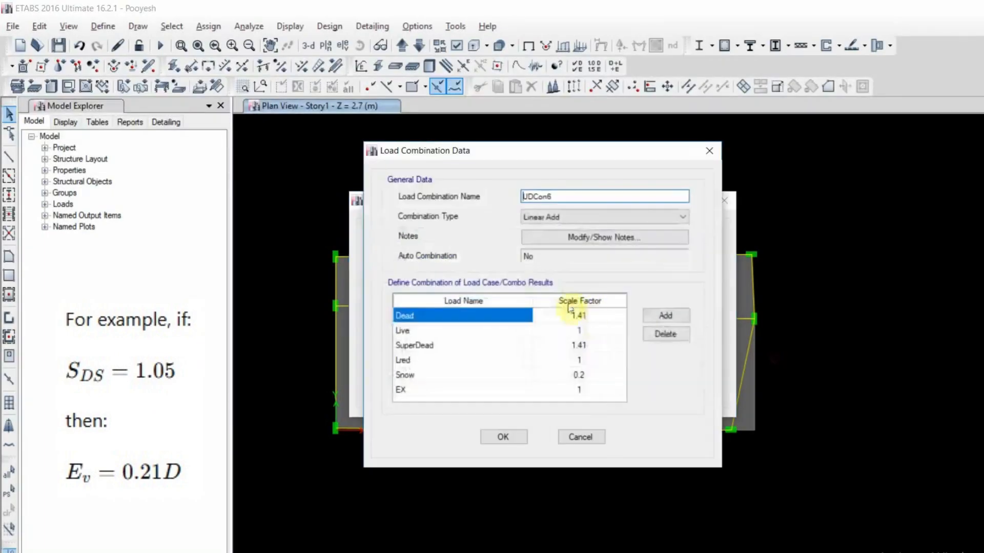
{"action": "left_click", "coordinate": [504, 437]}
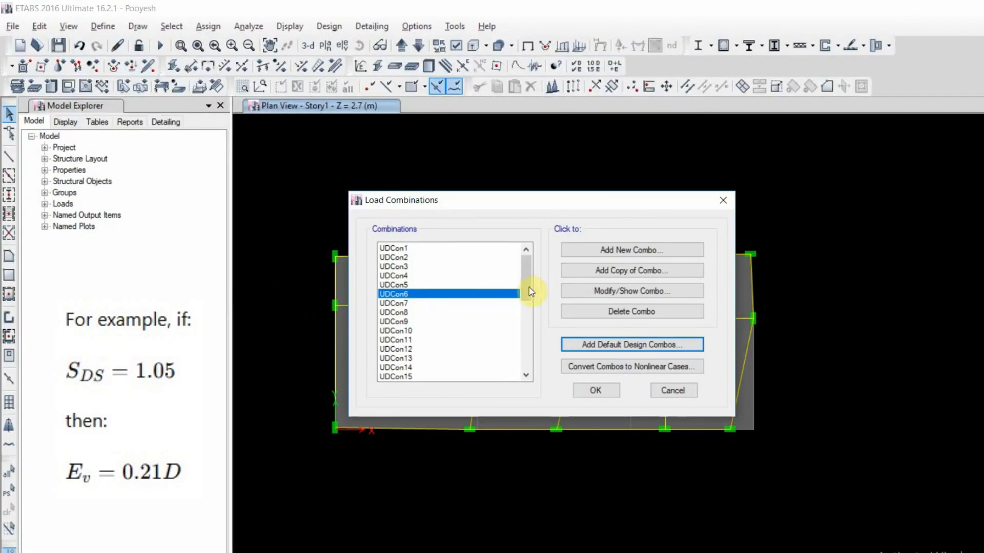
View the load cases and scale factors of combination UDCon26, leaving it unedited
{"action": "left_click_drag", "start_coordinate": [525, 294], "coordinate": [528, 369]}
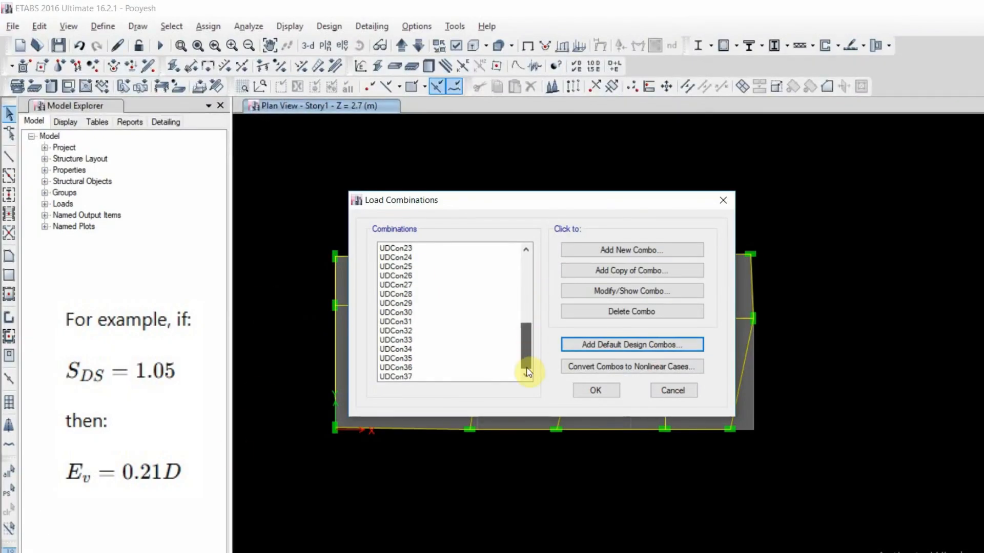
{"action": "left_click", "coordinate": [425, 276]}
{"action": "left_click", "coordinate": [563, 290]}
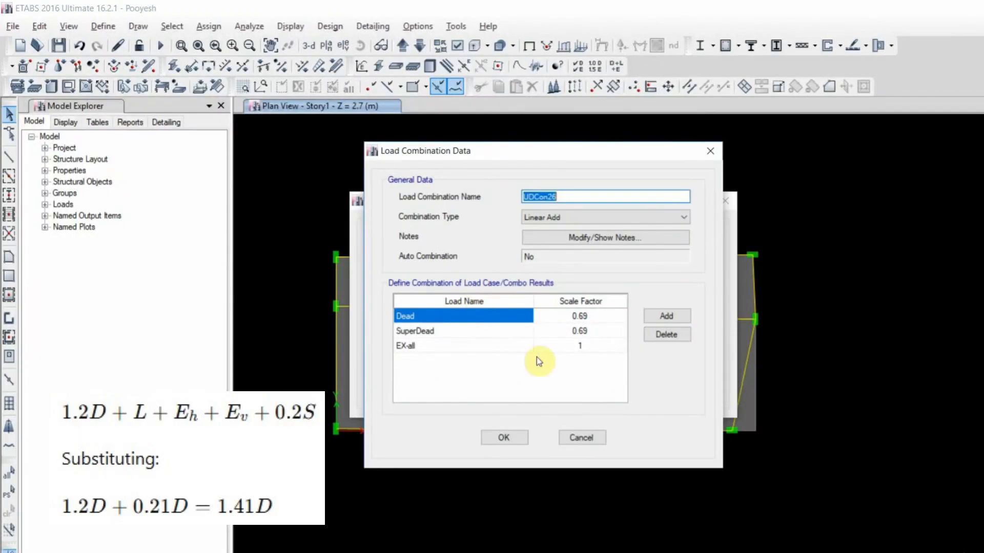
{"action": "left_click", "coordinate": [579, 438]}
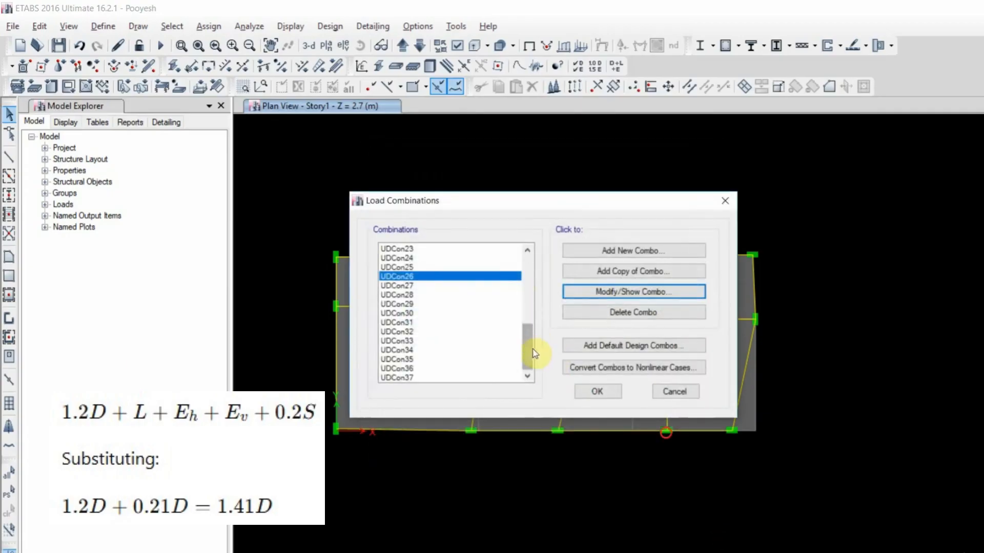
Check the scale factors of the last combination, UDCon37, and look through the full list of load combinations
{"action": "left_click", "coordinate": [451, 378]}
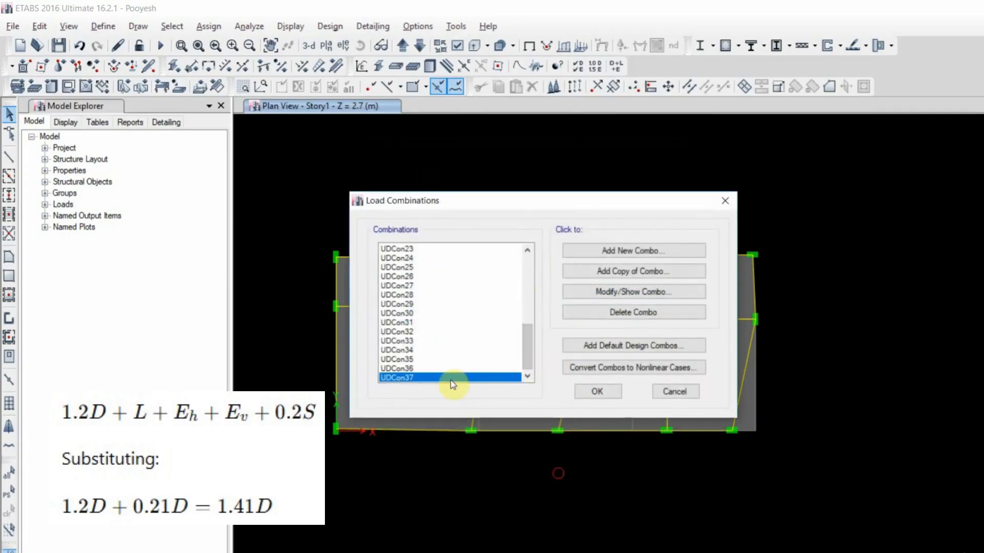
{"action": "left_click", "coordinate": [589, 293]}
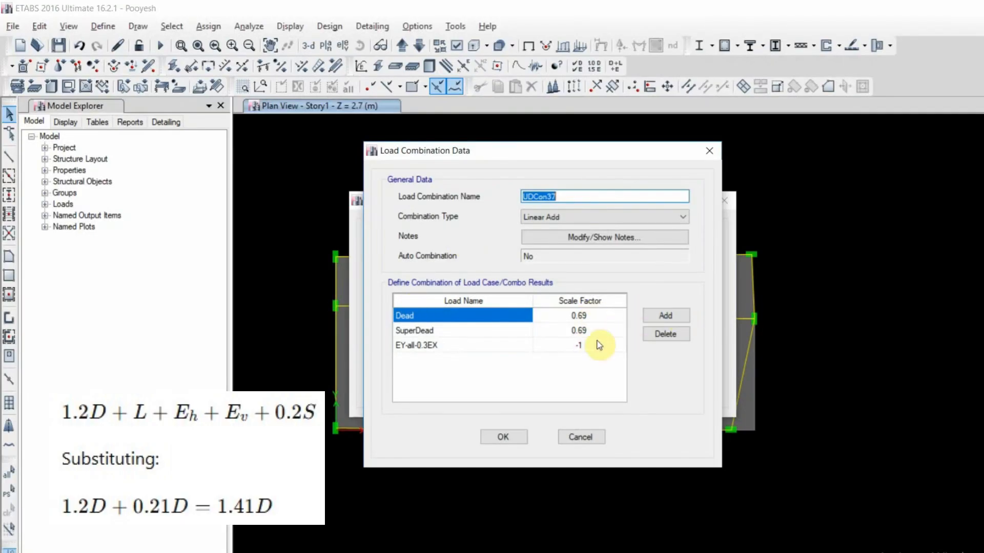
{"action": "left_click", "coordinate": [502, 437]}
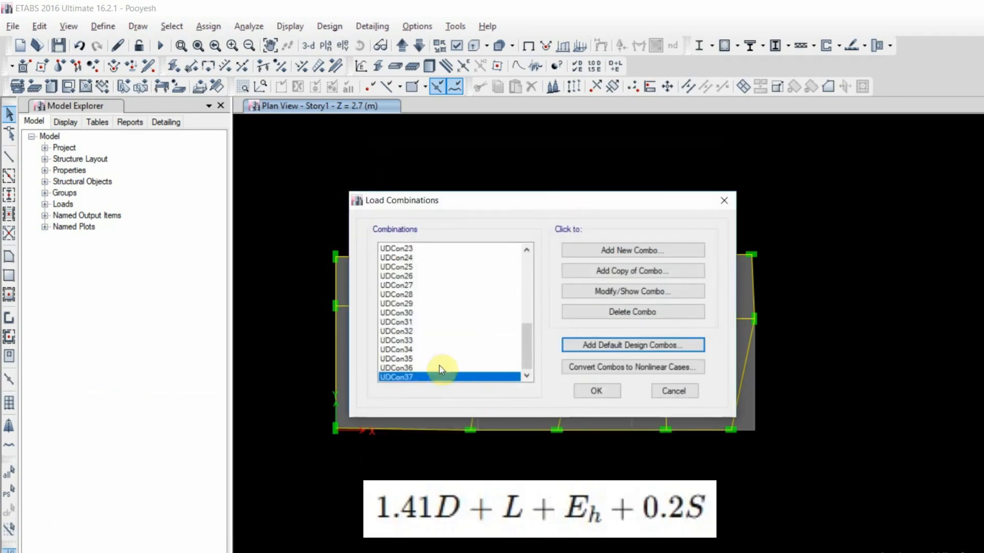
{"action": "scroll", "coordinate": [422, 287], "scroll_direction": "up", "scroll_amount": 2}
{"action": "scroll", "coordinate": [570, 410], "scroll_direction": "down", "scroll_amount": 2}
{"action": "scroll", "coordinate": [570, 410], "scroll_direction": "up", "scroll_amount": 7}
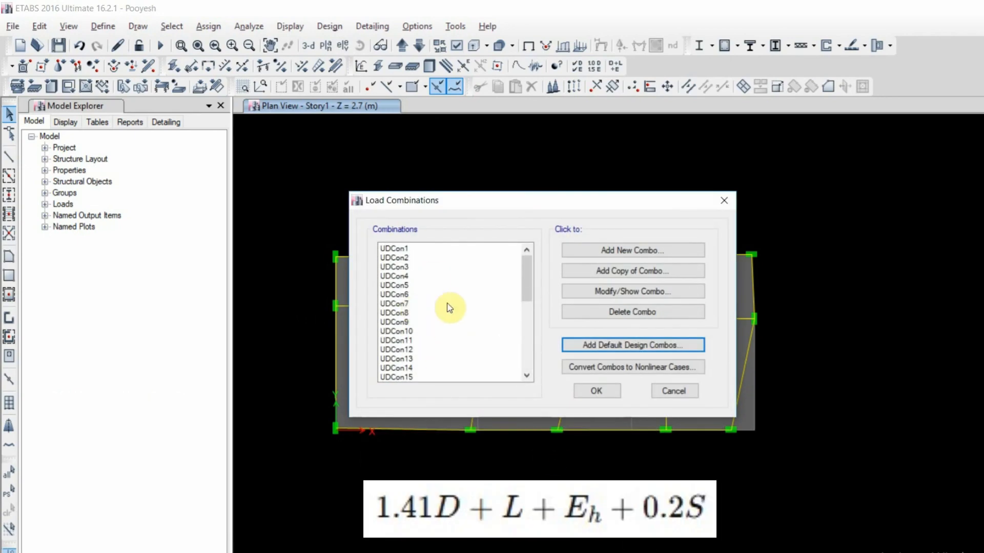
{"action": "scroll", "coordinate": [472, 320], "scroll_direction": "down", "scroll_amount": 7}
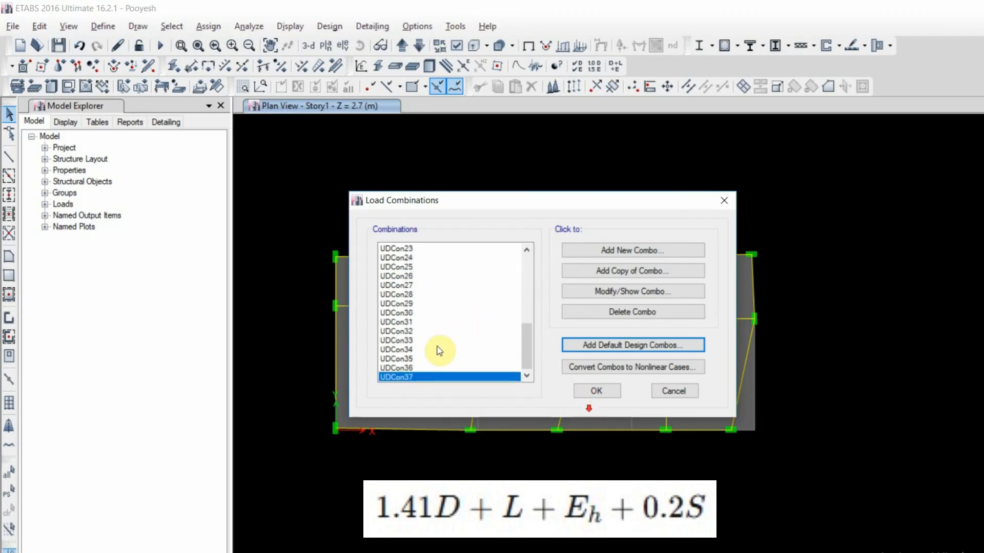
Examine the load cases and scale factors in load combination UDCon37
{"action": "left_click", "coordinate": [589, 291]}
{"action": "left_click", "coordinate": [416, 348]}
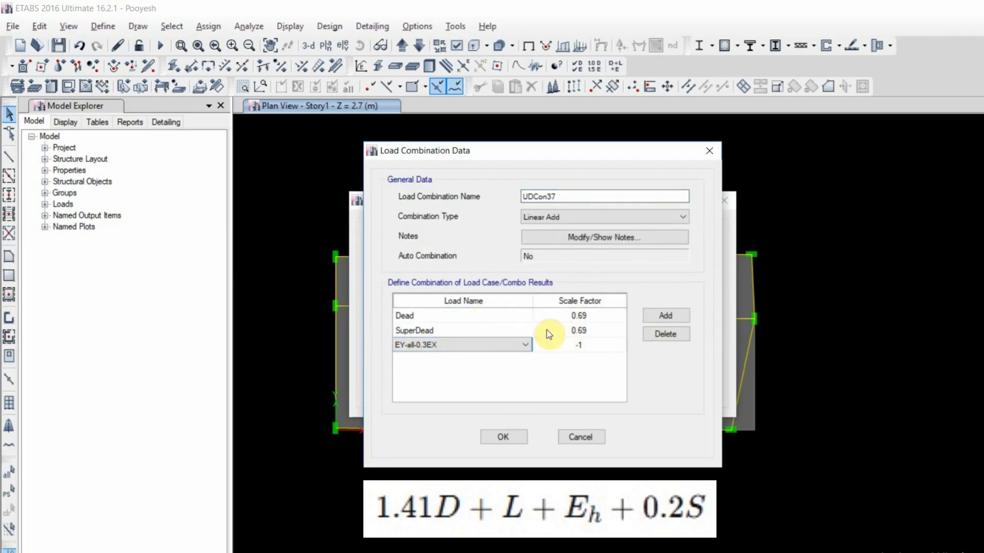
{"action": "left_click", "coordinate": [508, 435]}
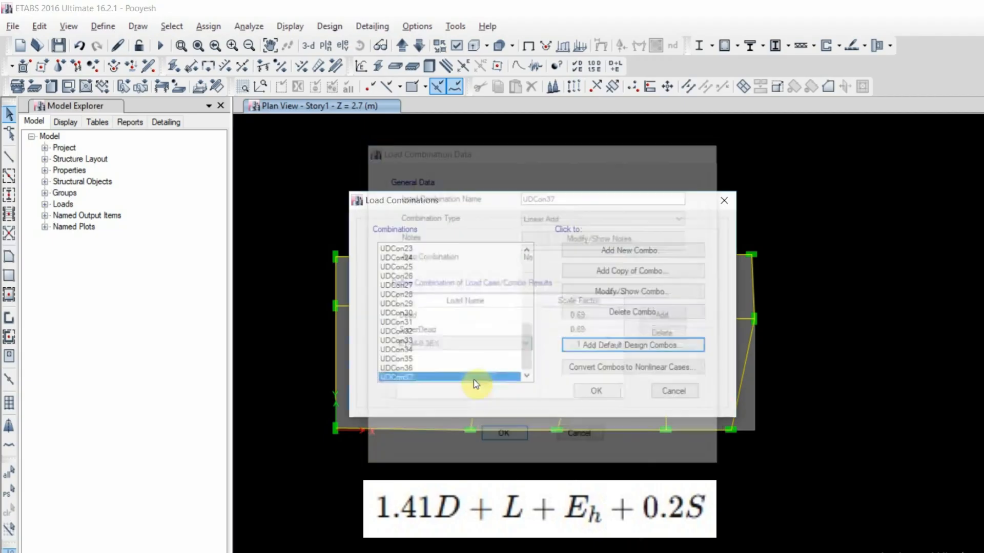
Examine the Dead, SuperDead and EY scale factors in UDCon24, then leave the load combinations without saving
{"action": "left_click", "coordinate": [405, 258]}
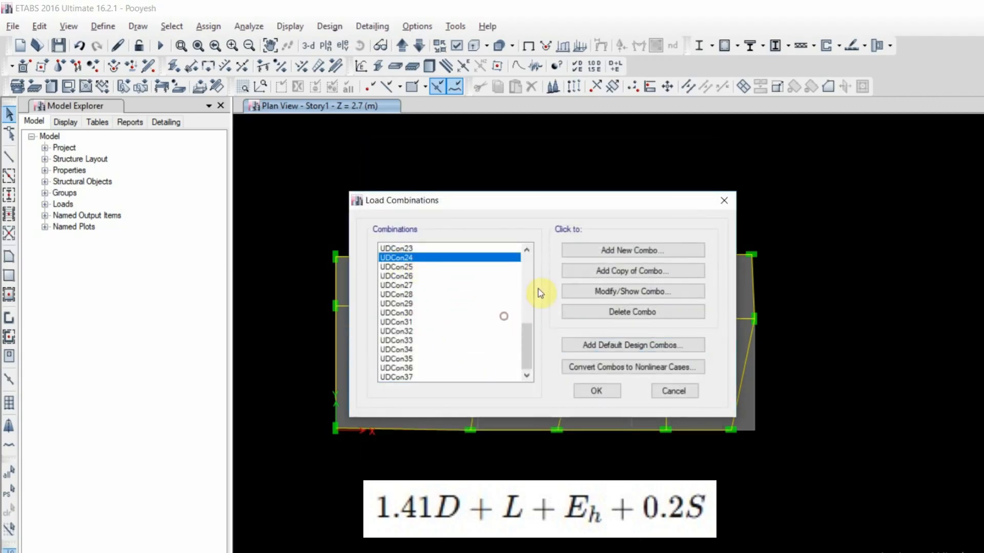
{"action": "left_click", "coordinate": [595, 288]}
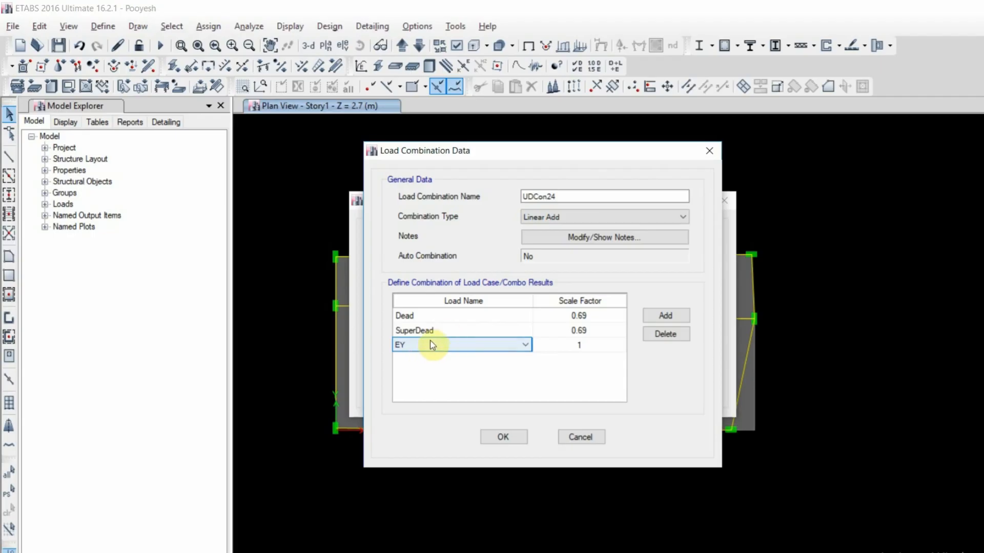
{"action": "left_click", "coordinate": [524, 440]}
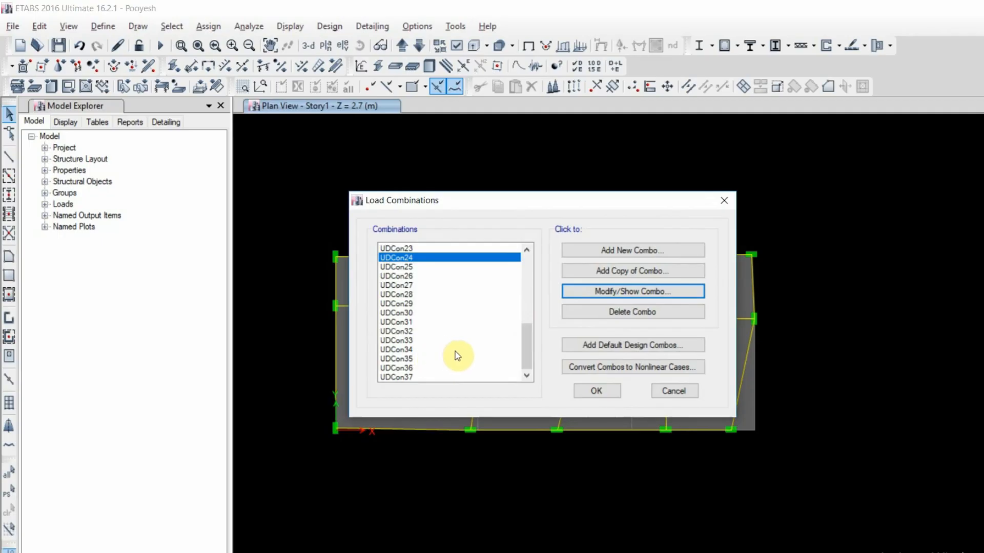
{"action": "left_click", "coordinate": [673, 391]}
Review the defined load cases, comparing the combined 0.3EX/0.3EY seismic cases with the single-direction cases EX to EY-all
{"action": "left_click", "coordinate": [54, 64]}
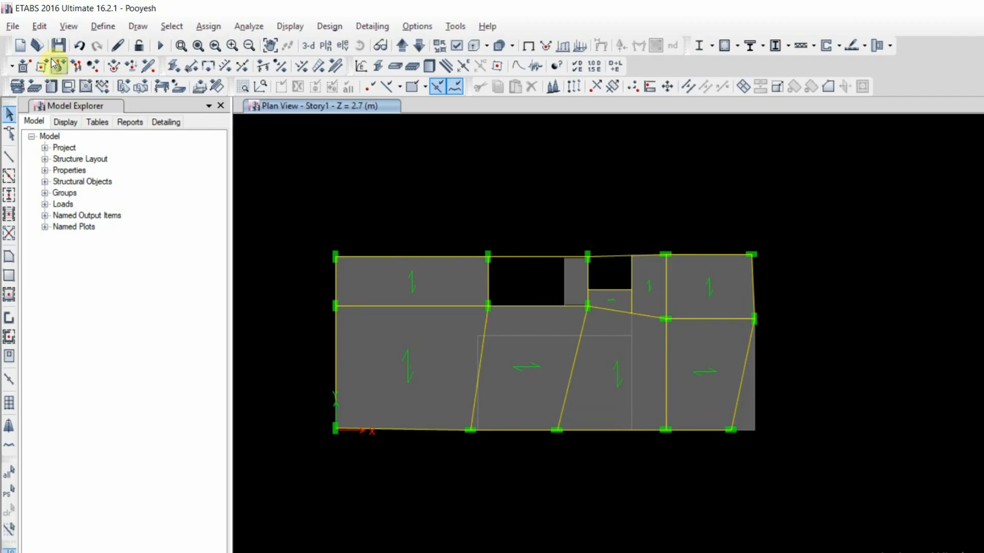
{"action": "left_click", "coordinate": [103, 26]}
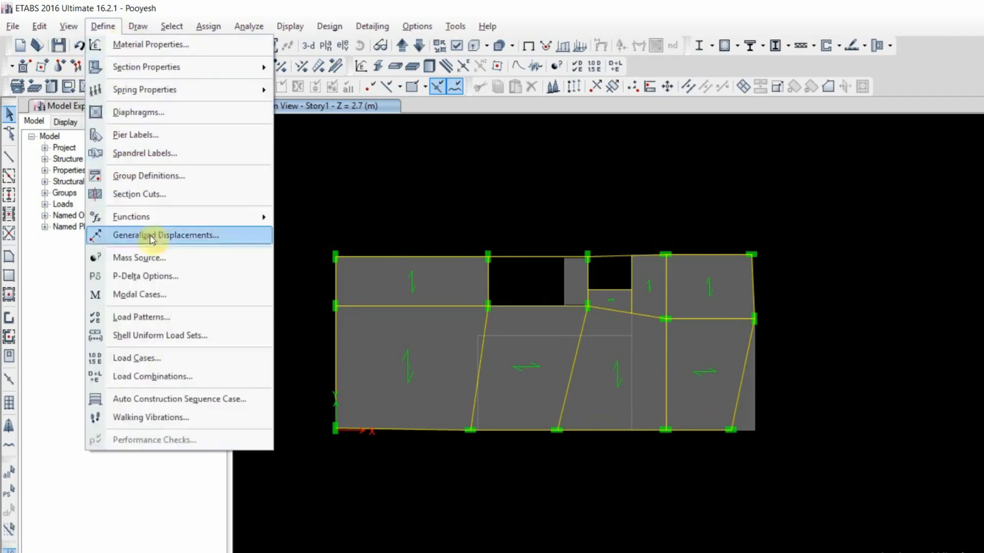
{"action": "left_click", "coordinate": [174, 359]}
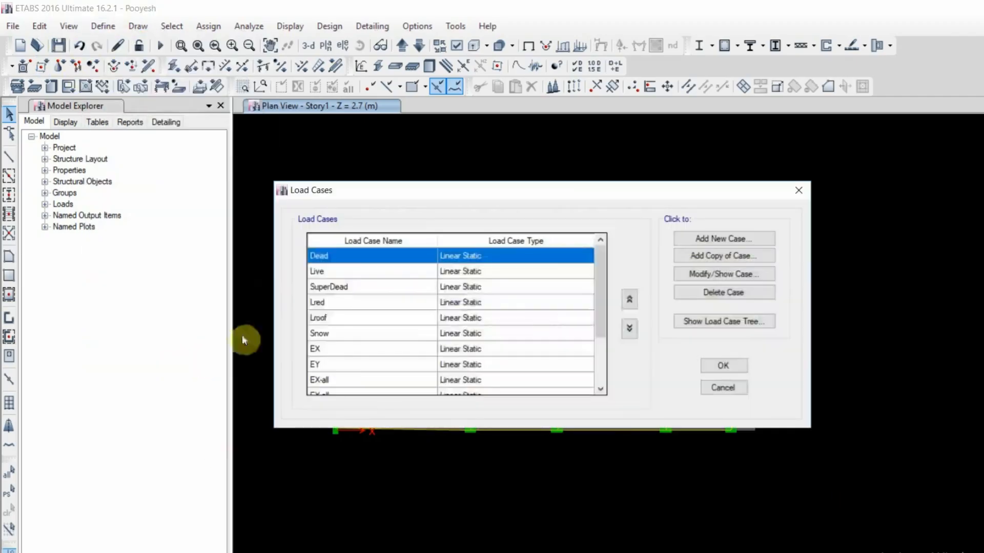
{"action": "left_click_drag", "start_coordinate": [591, 285], "coordinate": [597, 357]}
{"action": "left_click_drag", "start_coordinate": [361, 272], "coordinate": [358, 385]}
{"action": "left_click_drag", "start_coordinate": [343, 334], "coordinate": [419, 484]}
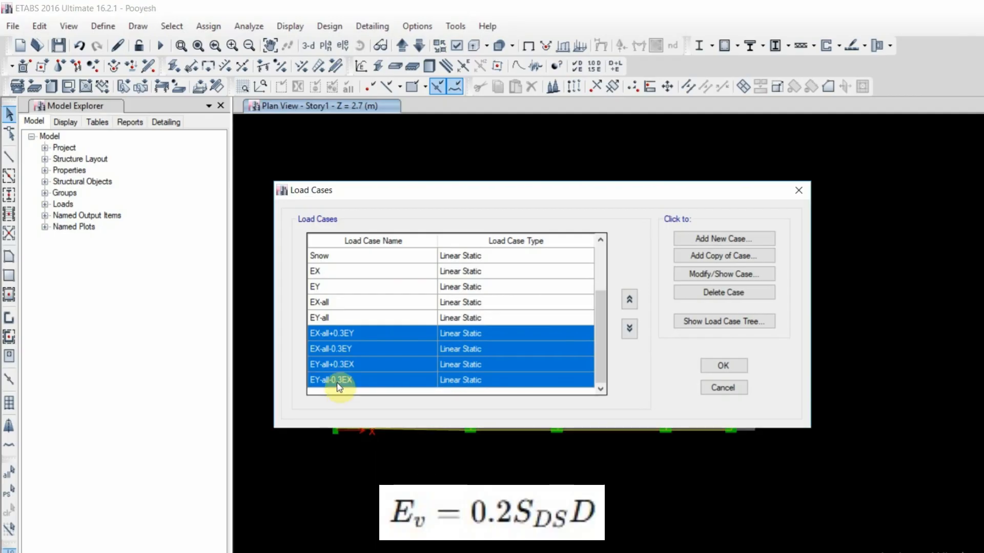
{"action": "left_click_drag", "start_coordinate": [340, 272], "coordinate": [359, 319]}
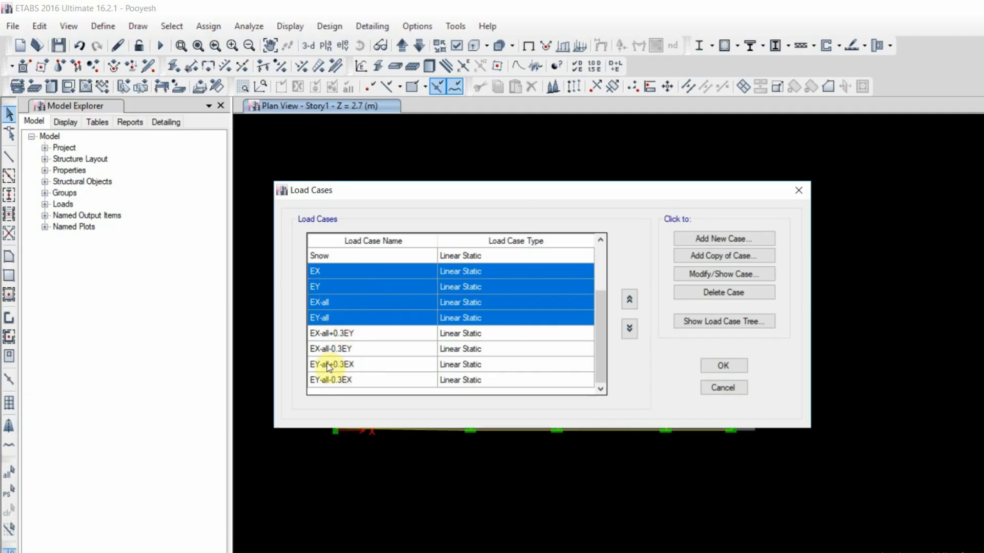
Set the design load type of load case EX to user-defined Other
{"action": "left_click", "coordinate": [332, 275]}
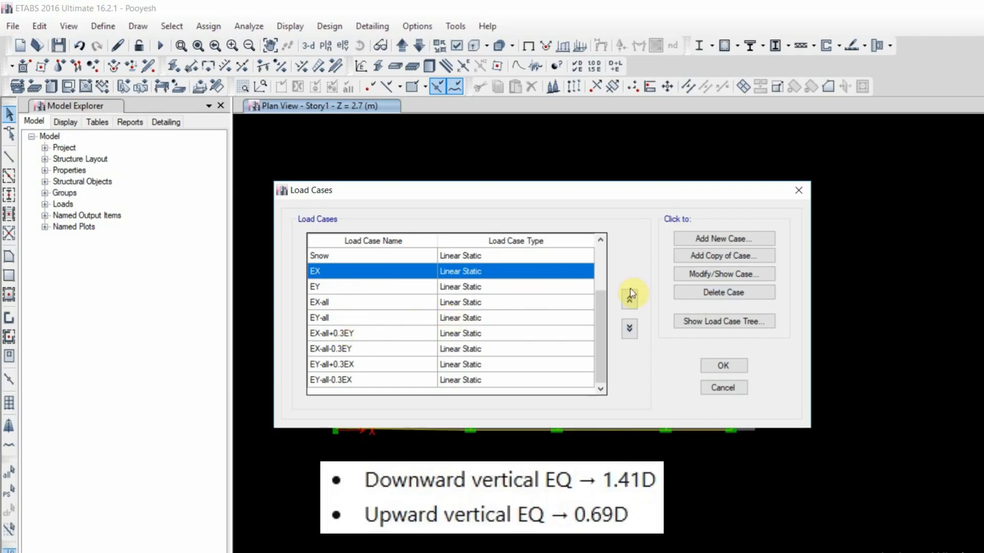
{"action": "left_click", "coordinate": [689, 277]}
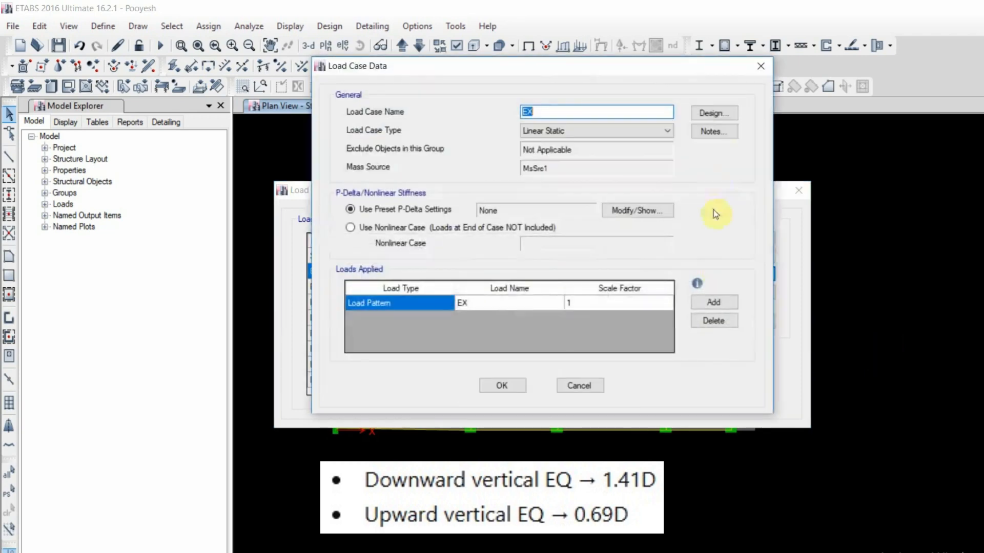
{"action": "left_click", "coordinate": [714, 113]}
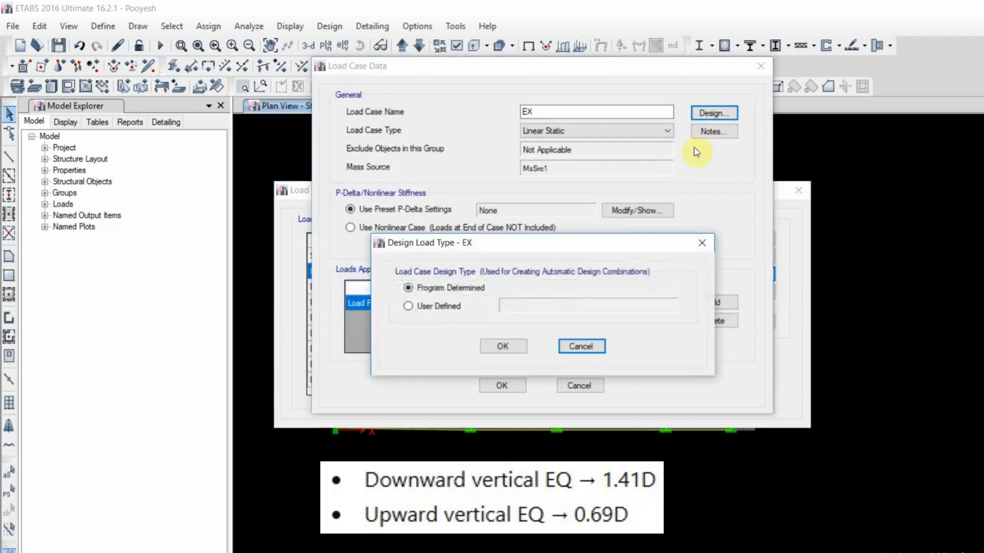
{"action": "left_click", "coordinate": [419, 307]}
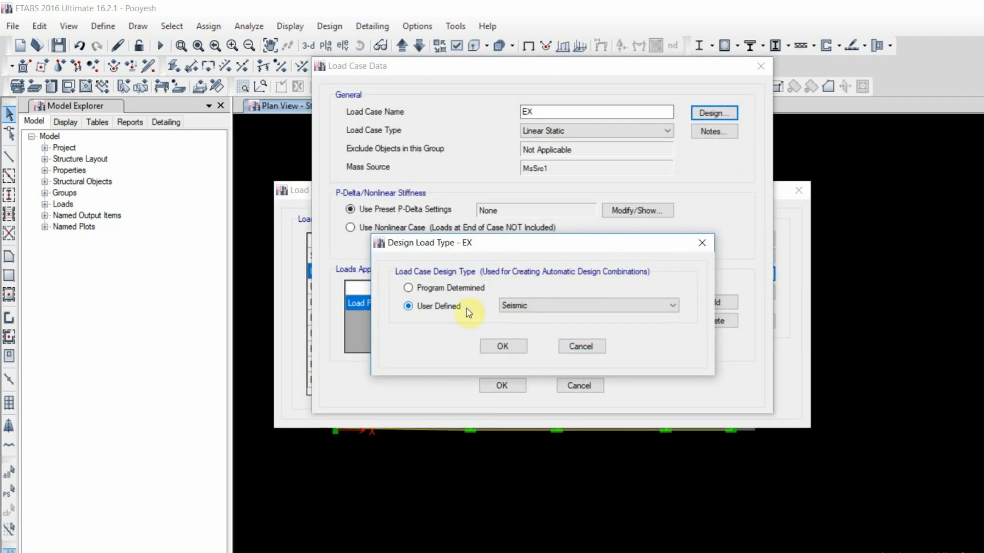
{"action": "left_click", "coordinate": [527, 305]}
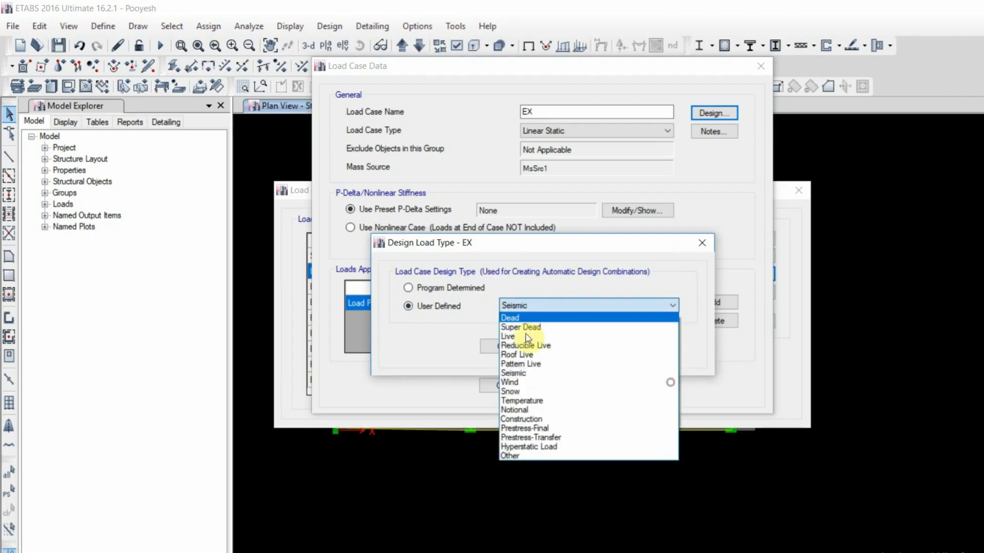
{"action": "left_click", "coordinate": [512, 456]}
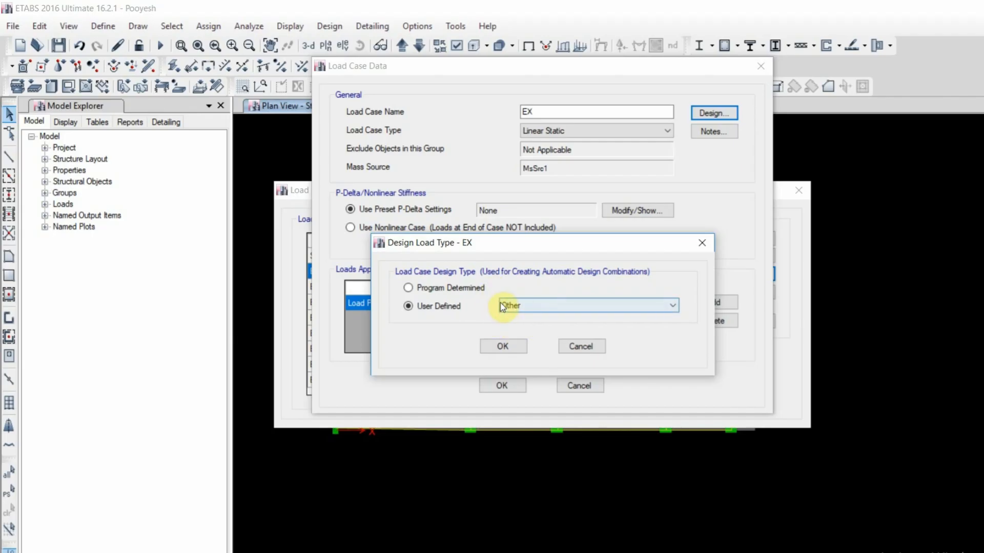
{"action": "left_click", "coordinate": [500, 345]}
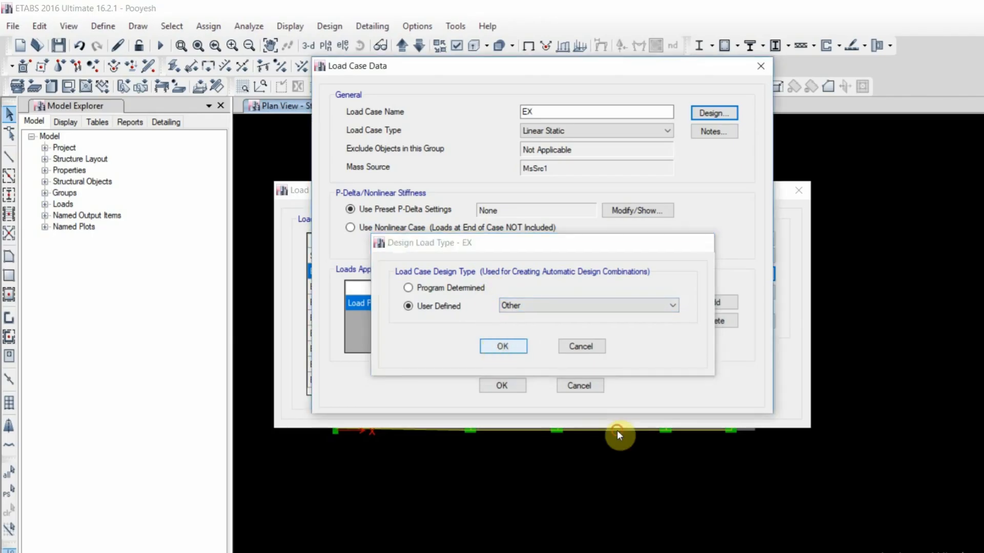
{"action": "left_click", "coordinate": [502, 385]}
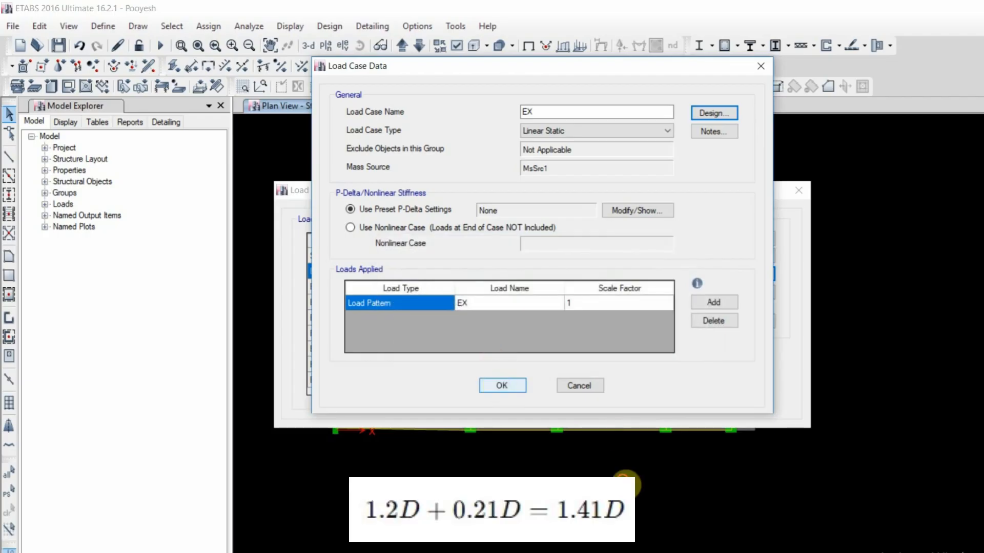
Set the design load type of load case EY to user-defined Other
{"action": "left_click", "coordinate": [345, 287]}
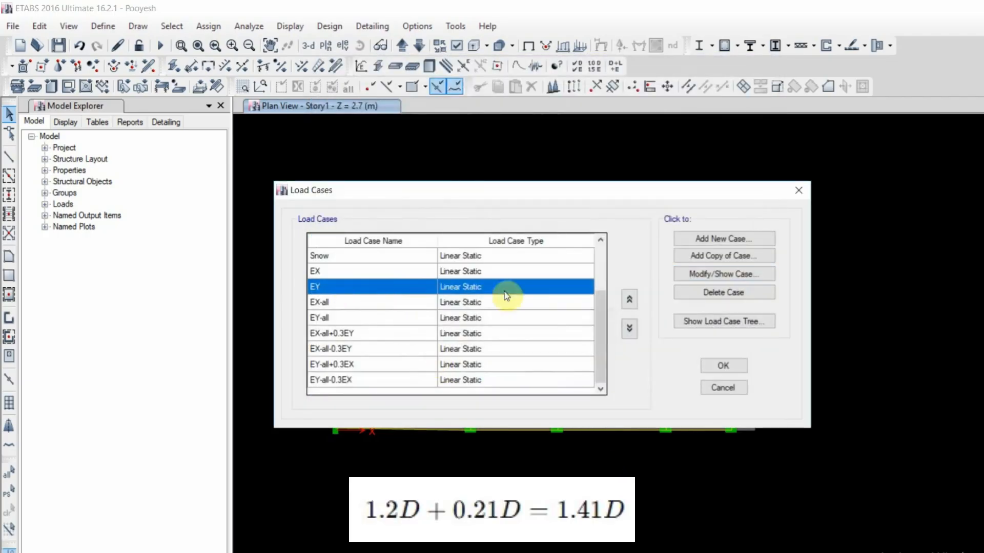
{"action": "left_click", "coordinate": [690, 276]}
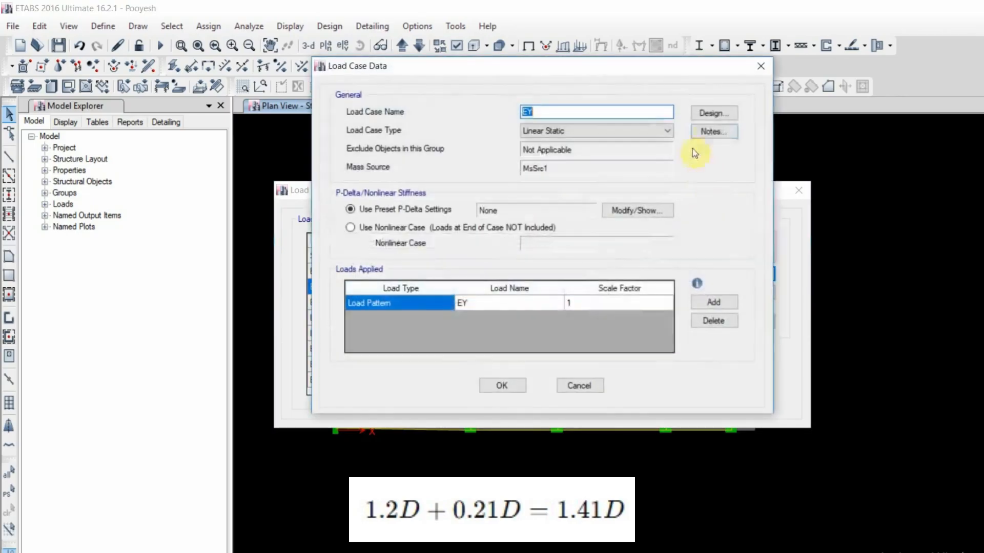
{"action": "left_click", "coordinate": [712, 114]}
{"action": "left_click", "coordinate": [476, 312]}
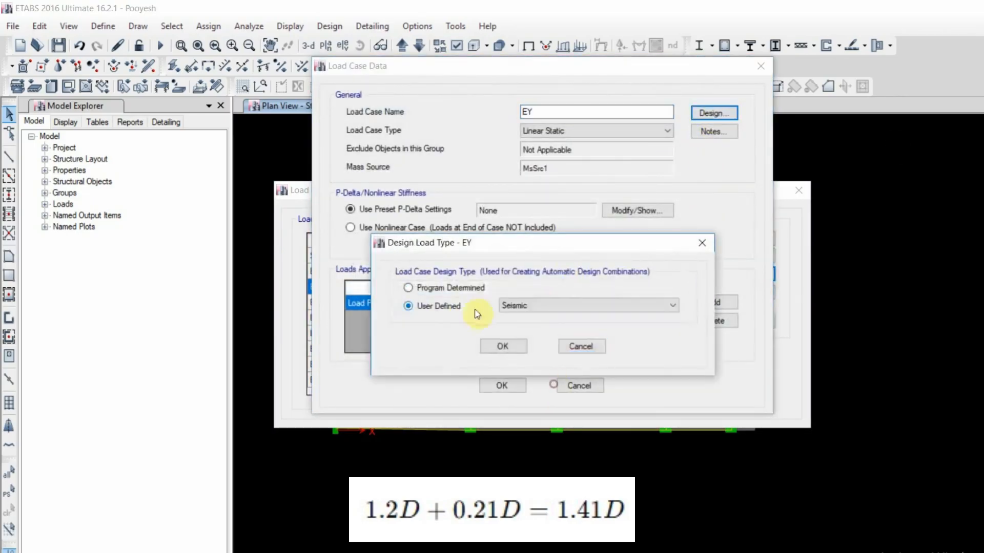
{"action": "left_click", "coordinate": [534, 305]}
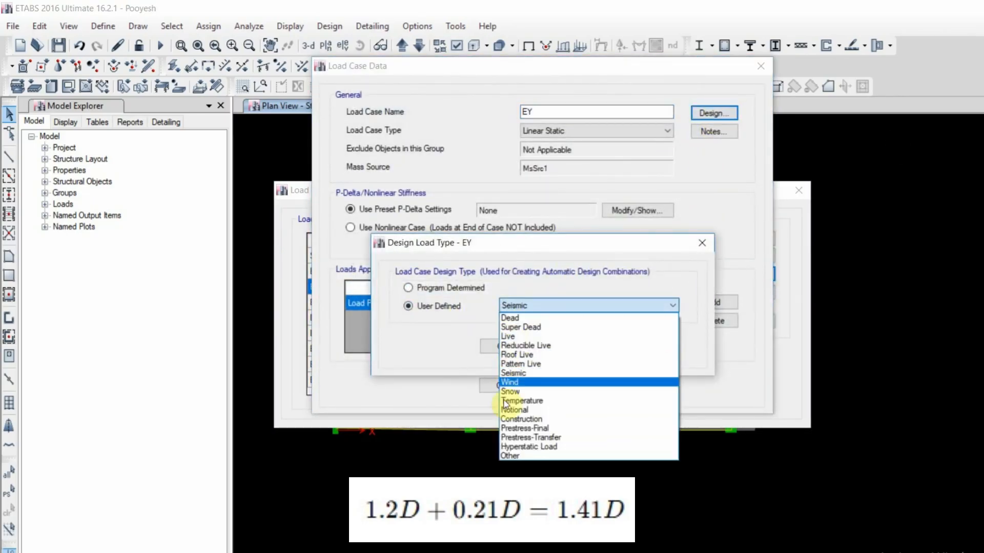
{"action": "left_click", "coordinate": [513, 458]}
{"action": "left_click", "coordinate": [502, 346]}
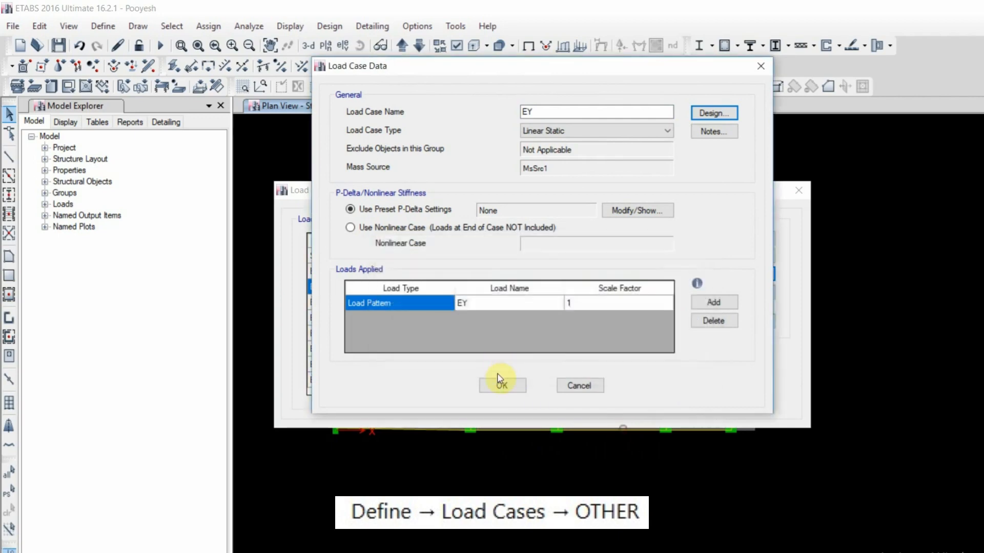
{"action": "left_click", "coordinate": [501, 385]}
Set the design load type of load case EX-all to user-defined Other
{"action": "left_click", "coordinate": [381, 304]}
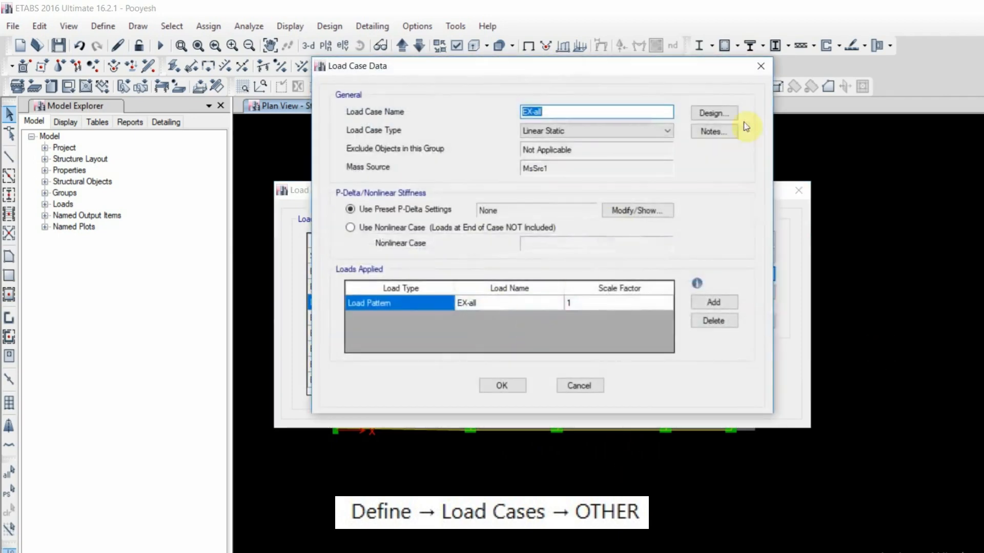
{"action": "left_click", "coordinate": [720, 117]}
{"action": "left_click", "coordinate": [474, 308]}
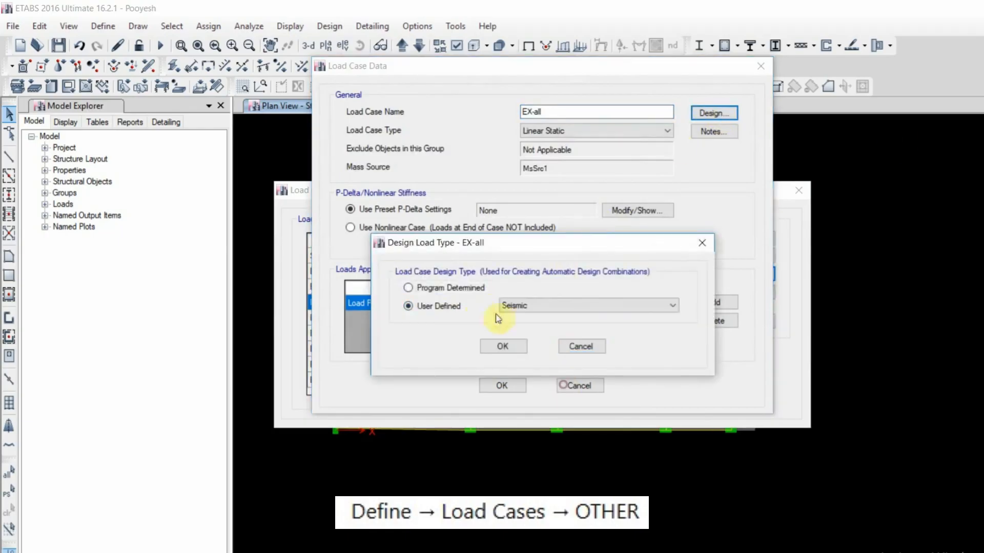
{"action": "left_click", "coordinate": [509, 306]}
{"action": "left_click", "coordinate": [523, 454]}
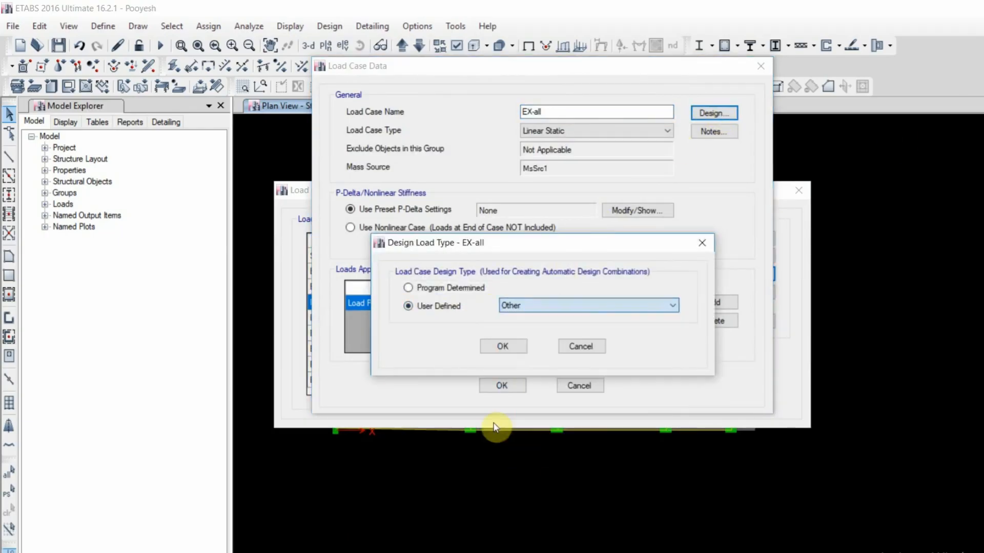
{"action": "left_click", "coordinate": [502, 352]}
{"action": "left_click", "coordinate": [502, 386]}
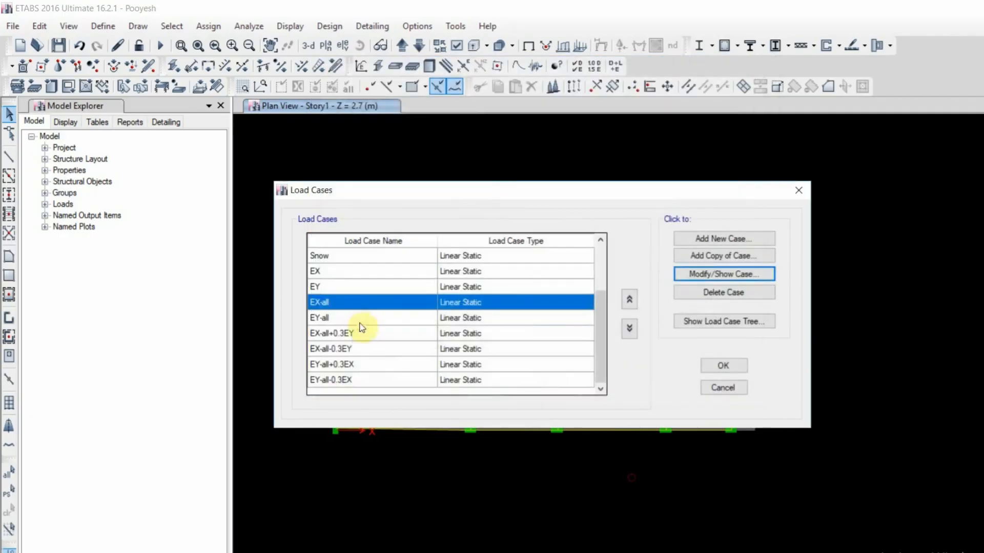
Set the design load type of load case EY-all to user-defined Other and accept the load case changes
{"action": "left_click", "coordinate": [457, 315]}
{"action": "left_click", "coordinate": [723, 274]}
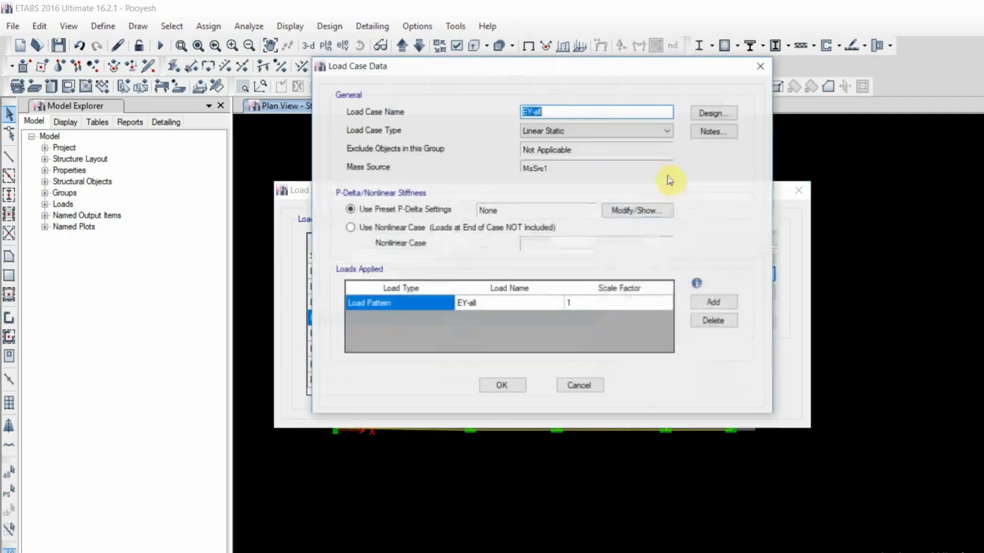
{"action": "left_click", "coordinate": [714, 113]}
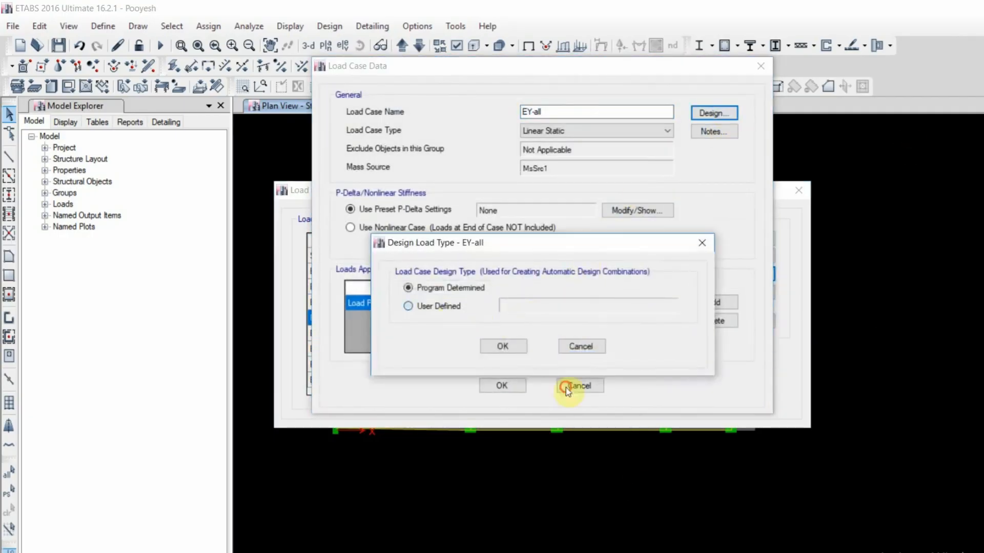
{"action": "left_click", "coordinate": [408, 306]}
{"action": "left_click", "coordinate": [523, 306]}
{"action": "left_click", "coordinate": [529, 458]}
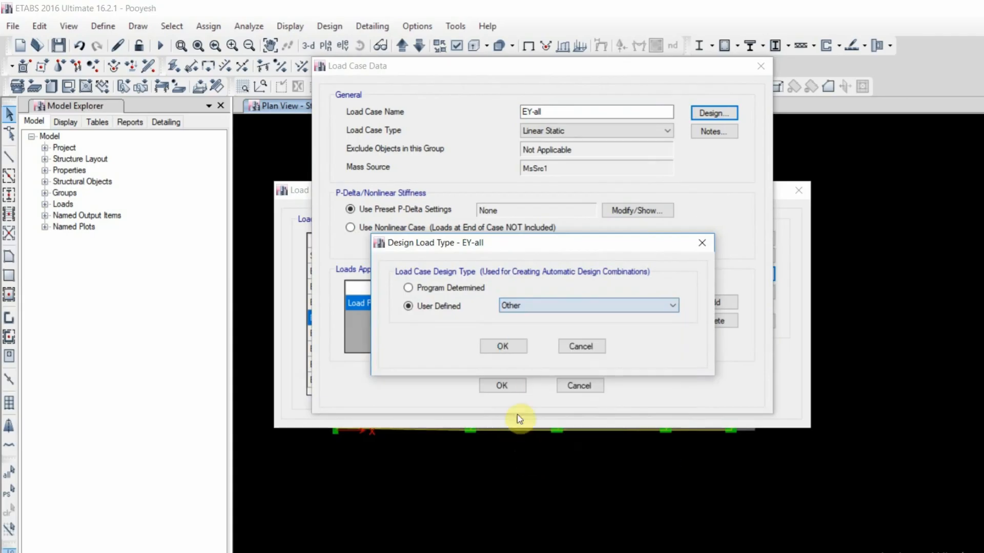
{"action": "left_click", "coordinate": [504, 348]}
{"action": "left_click", "coordinate": [503, 384]}
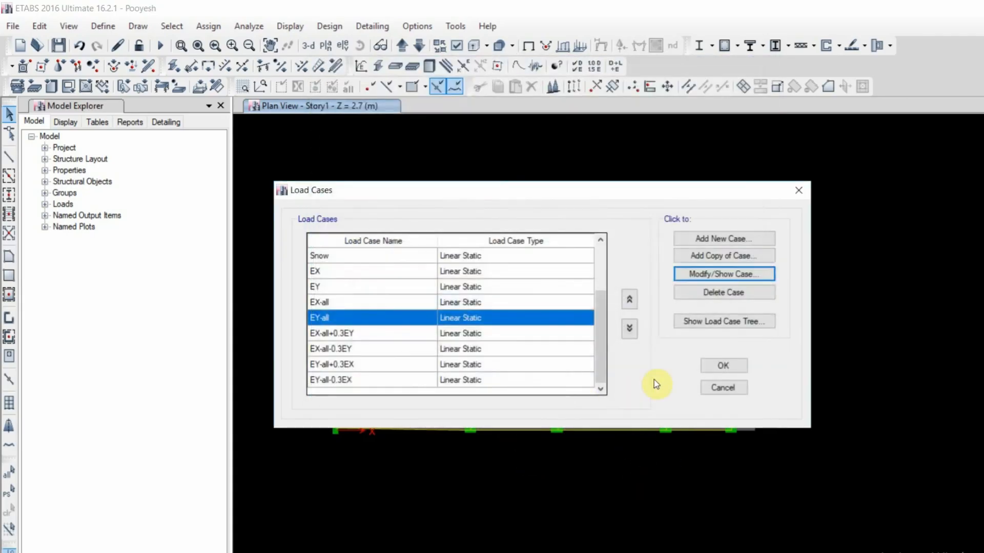
{"action": "left_click", "coordinate": [723, 366]}
Generate the default Concrete Frame Design load combinations again, converted to editable user combinations
{"action": "left_click", "coordinate": [105, 26]}
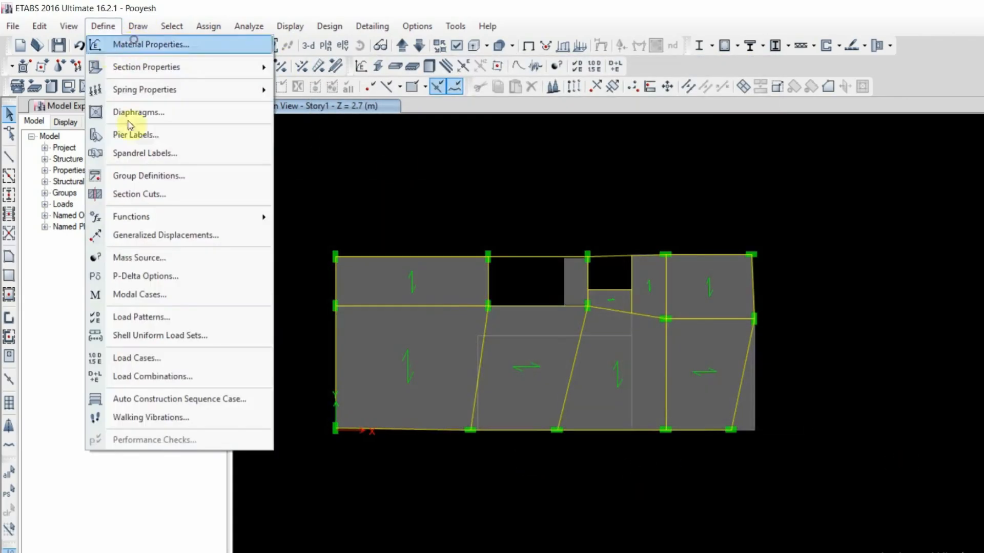
{"action": "left_click", "coordinate": [182, 376]}
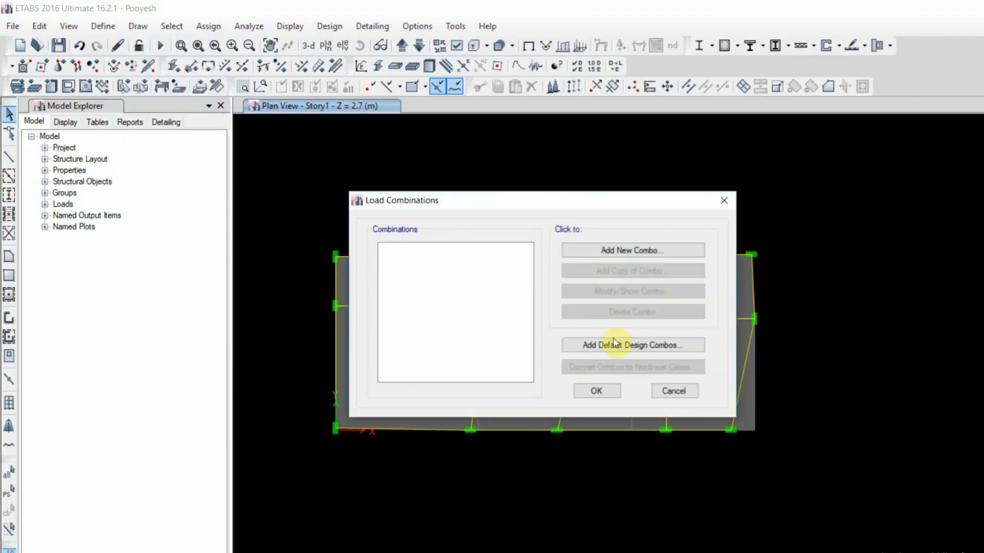
{"action": "left_click", "coordinate": [630, 344]}
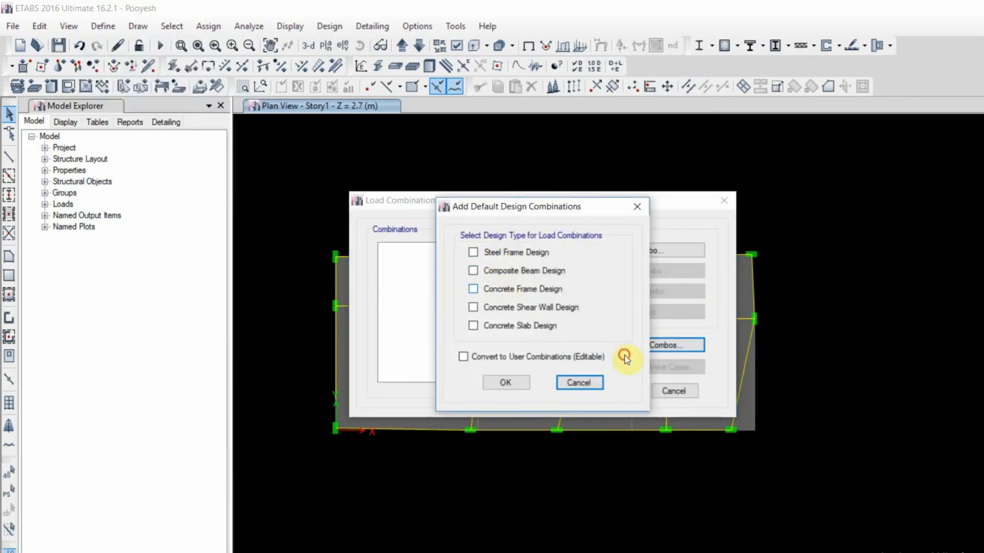
{"action": "left_click", "coordinate": [472, 289]}
{"action": "left_click", "coordinate": [463, 357]}
{"action": "left_click", "coordinate": [506, 383]}
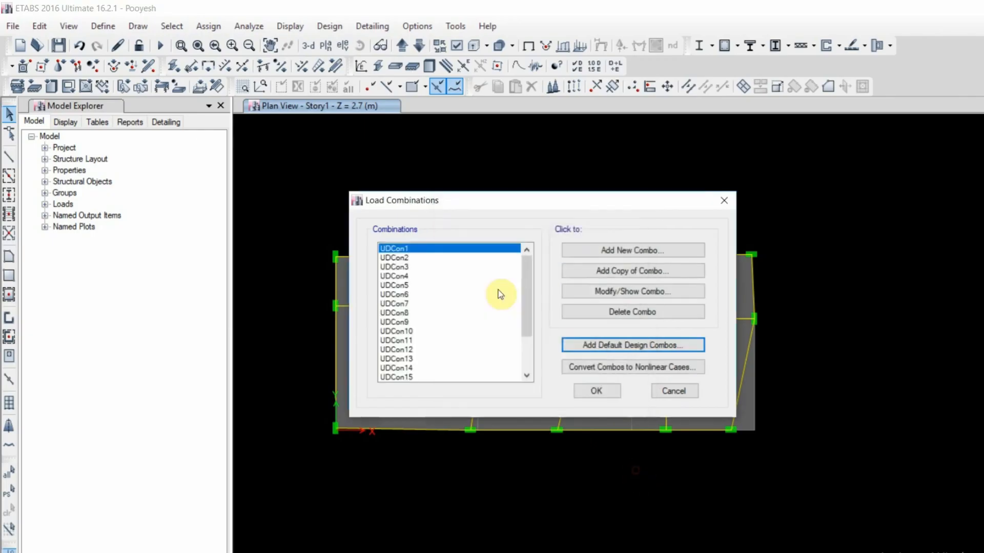
Examine the load cases and scale factors of the last generated combination, UDCon21
{"action": "left_click_drag", "start_coordinate": [525, 274], "coordinate": [530, 339]}
{"action": "left_click", "coordinate": [417, 378]}
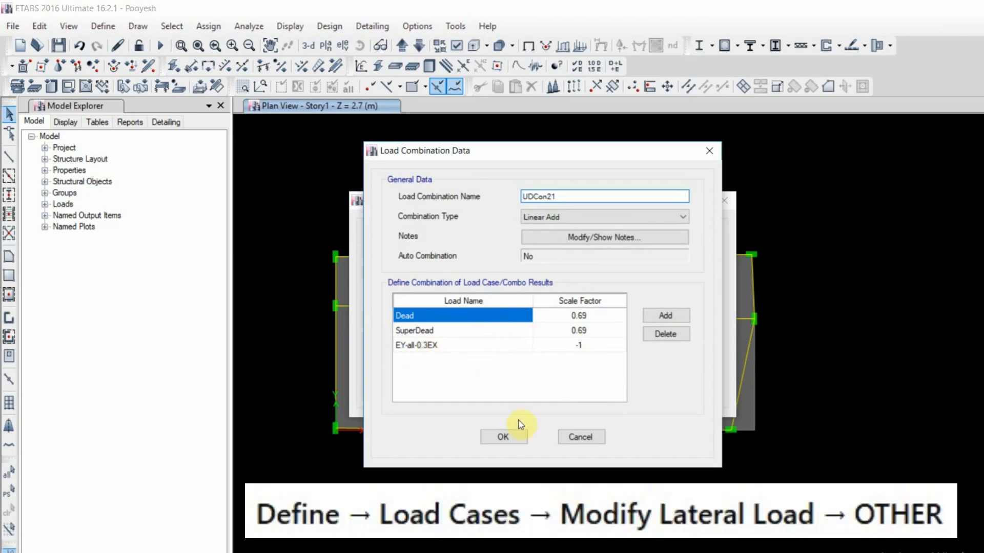
{"action": "key", "text": "Return"}
Examine the dead and superdead scale factors in load combination UDCon1
{"action": "scroll", "coordinate": [478, 316], "scroll_direction": "up", "scroll_amount": 2}
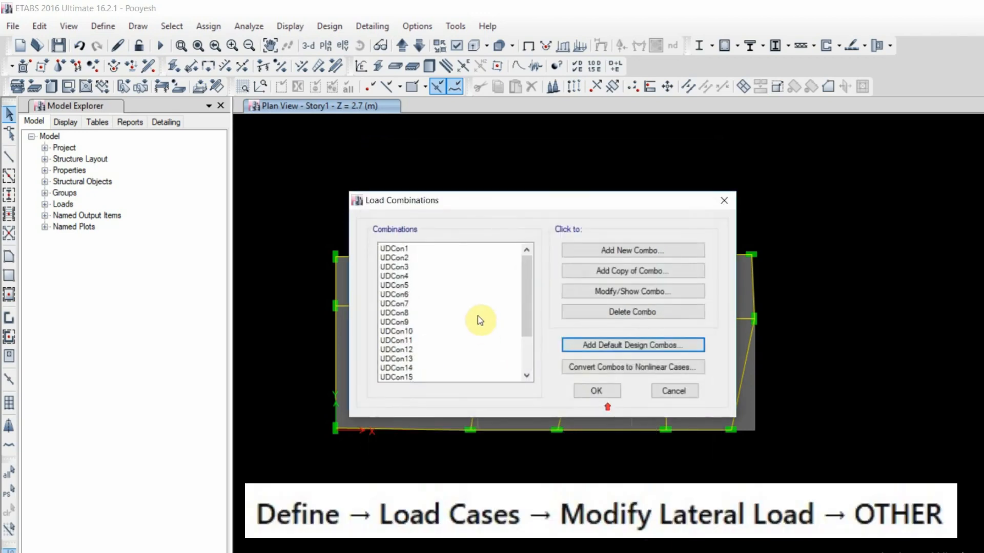
{"action": "left_click", "coordinate": [405, 249]}
{"action": "left_click", "coordinate": [633, 291]}
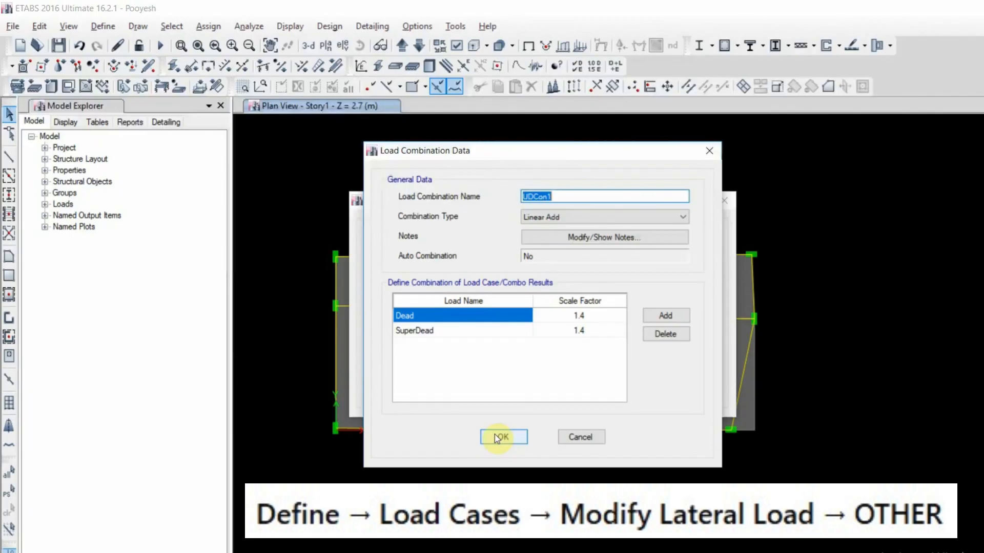
{"action": "left_click", "coordinate": [502, 436]}
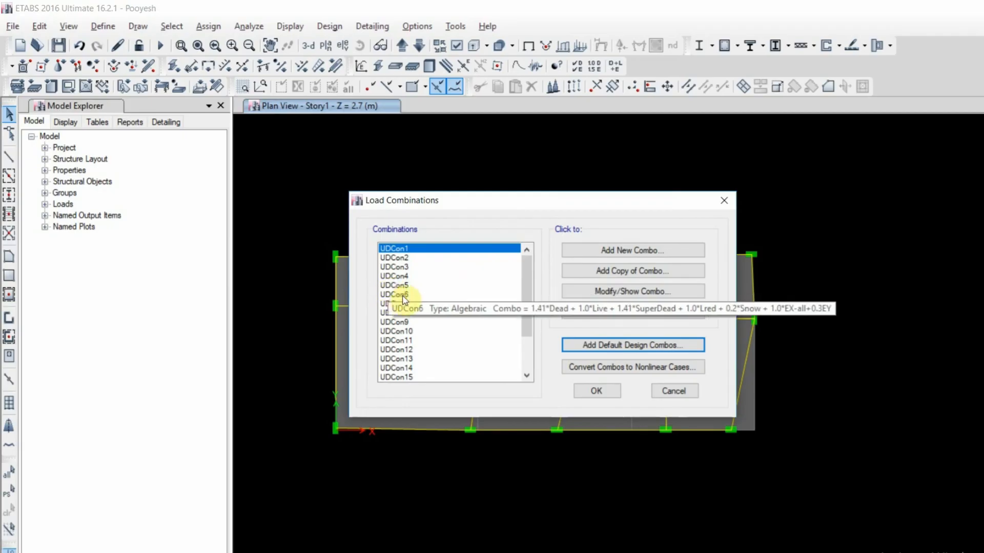
{"action": "left_click", "coordinate": [633, 291]}
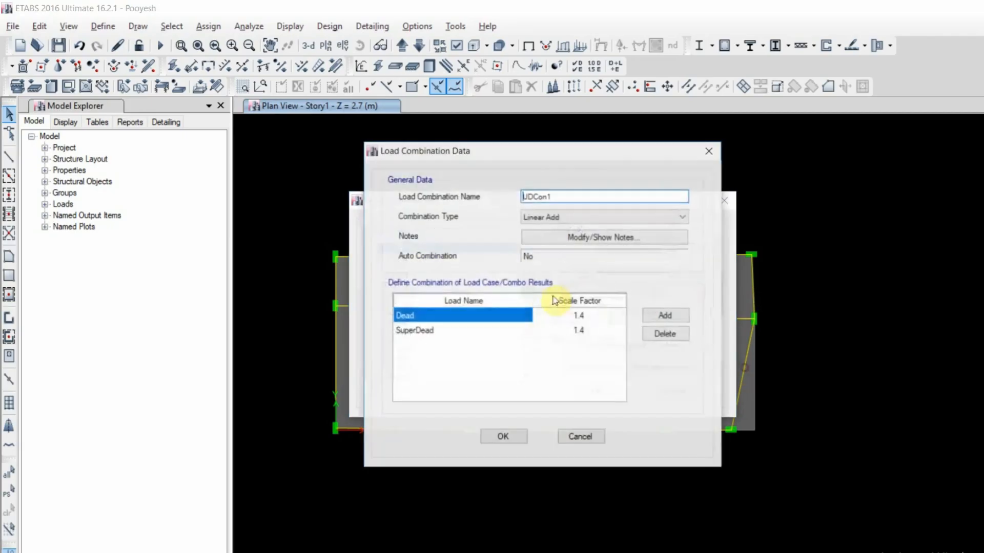
{"action": "left_click", "coordinate": [518, 434]}
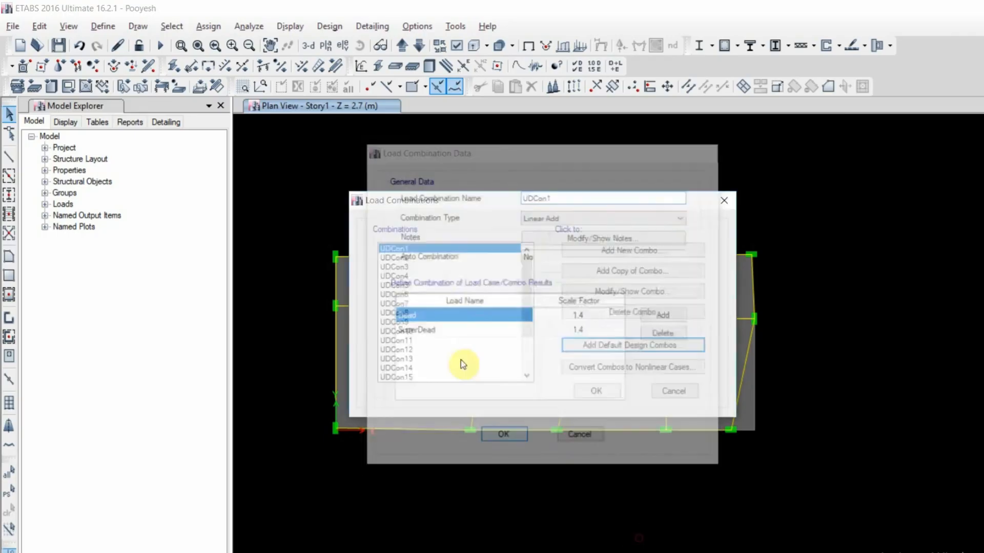
Examine load combination UDCon6, checking the scale factors of its Dead and SuperDead loads
{"action": "left_click", "coordinate": [461, 294]}
{"action": "left_click", "coordinate": [600, 291]}
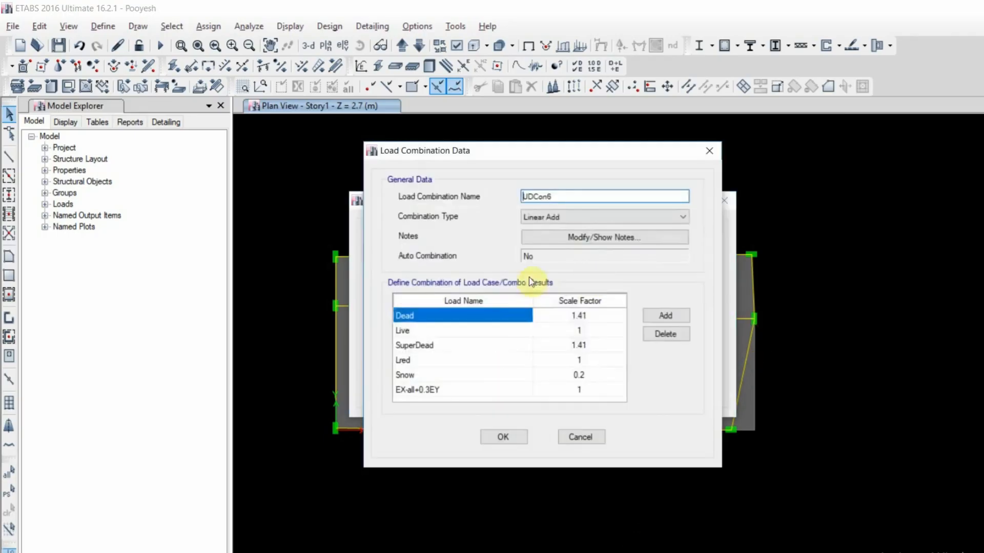
{"action": "left_click", "coordinate": [584, 317]}
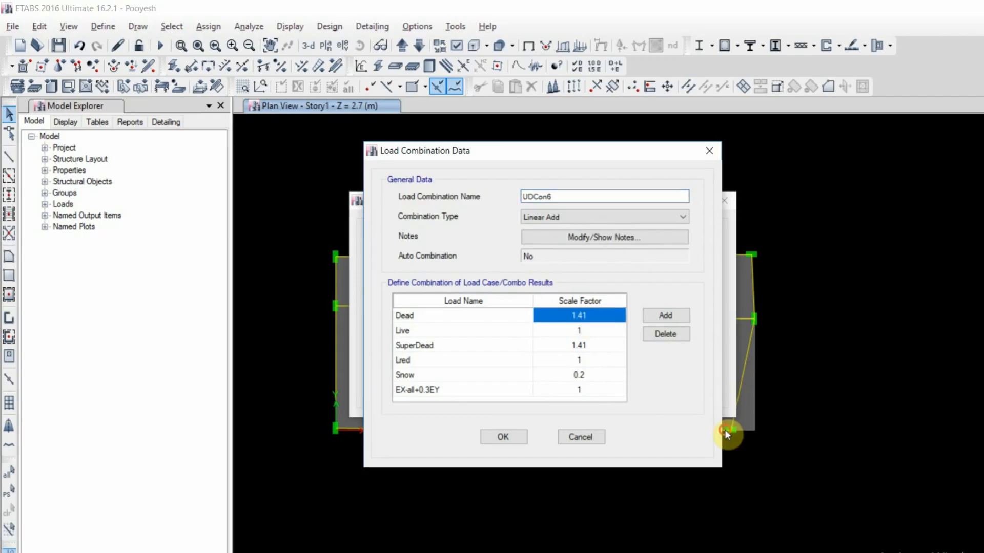
{"action": "key", "text": "Down"}
{"action": "key", "text": "Down"}
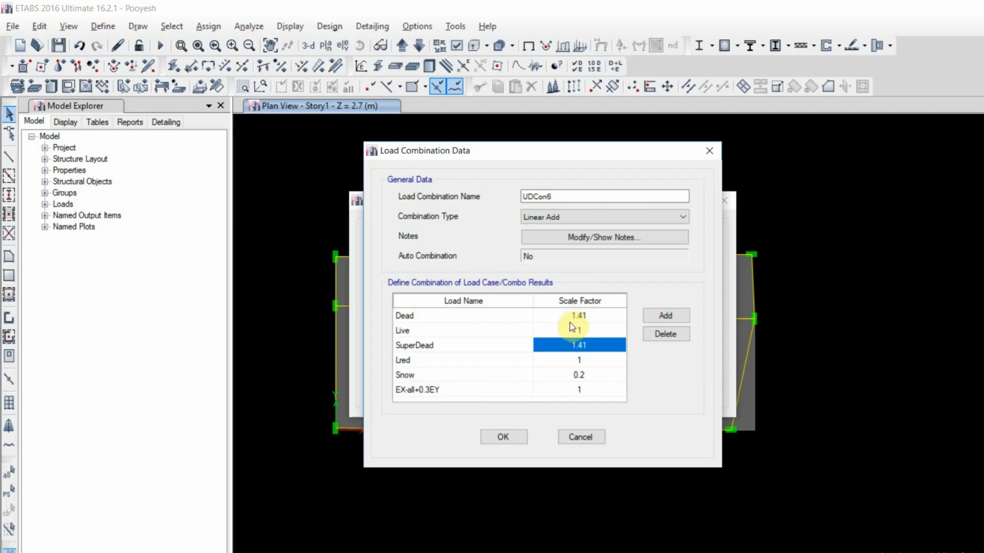
{"action": "left_click", "coordinate": [506, 437]}
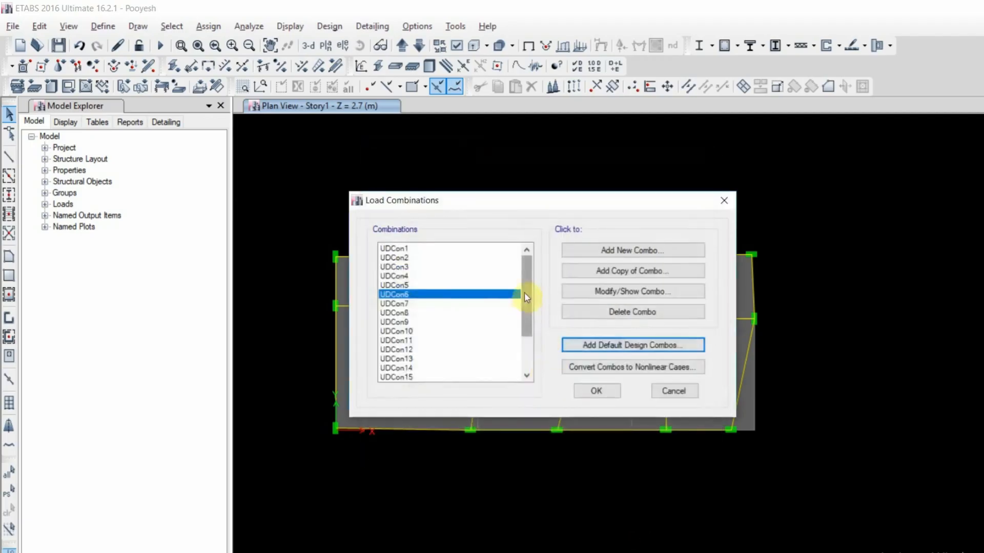
Check the load factors of combination UDCon21 again and accept the generated load combinations
{"action": "scroll", "coordinate": [524, 308], "scroll_direction": "down", "scroll_amount": 2}
{"action": "left_click", "coordinate": [405, 378]}
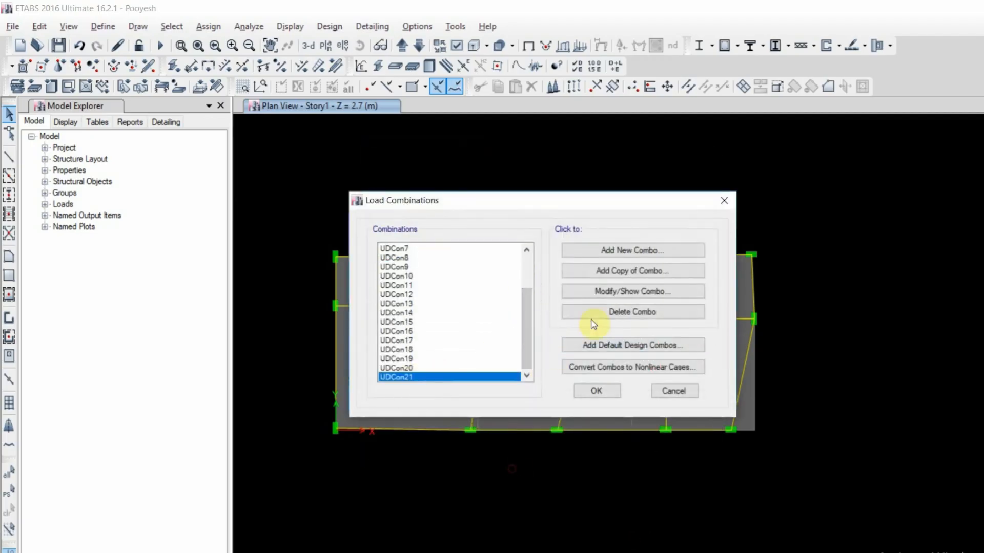
{"action": "left_click", "coordinate": [604, 291]}
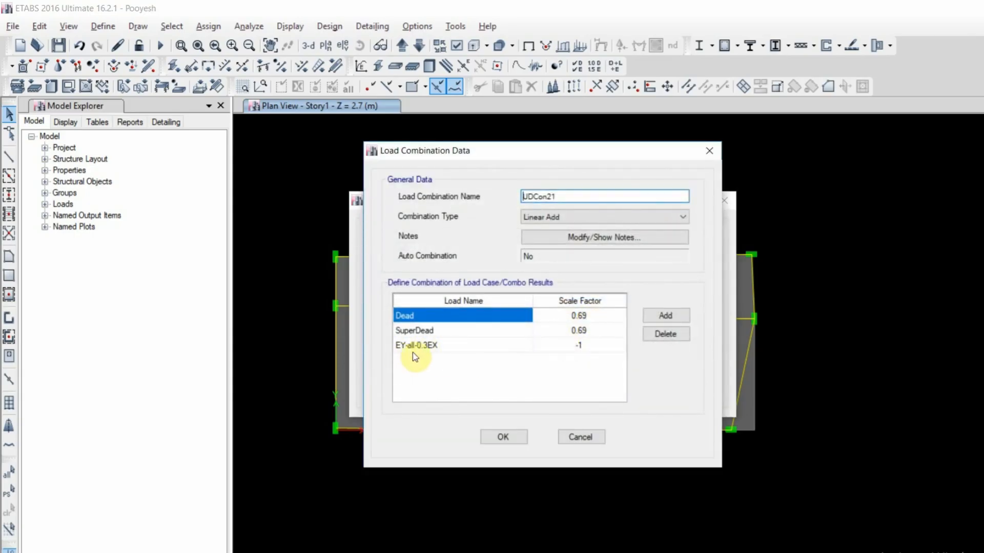
{"action": "left_click", "coordinate": [518, 437]}
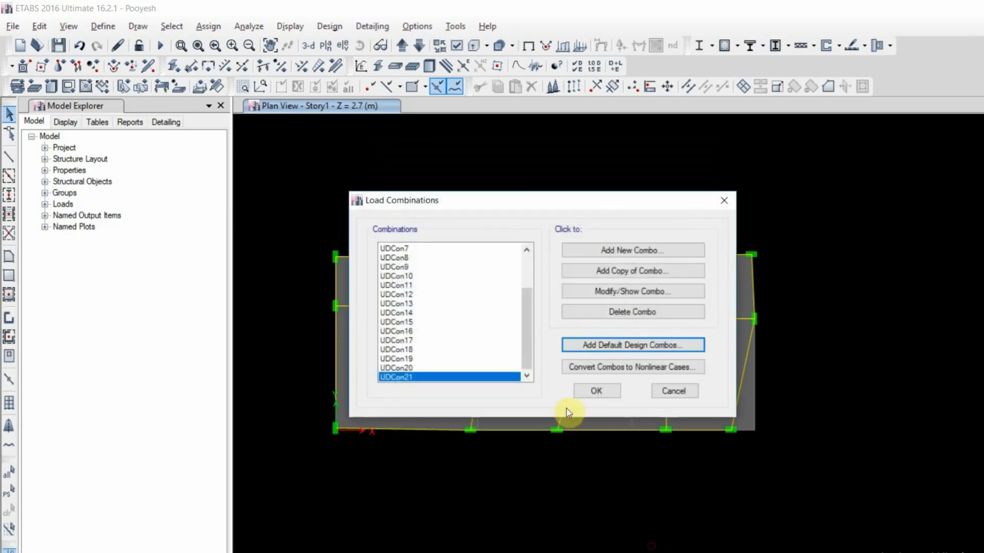
{"action": "left_click", "coordinate": [590, 393]}
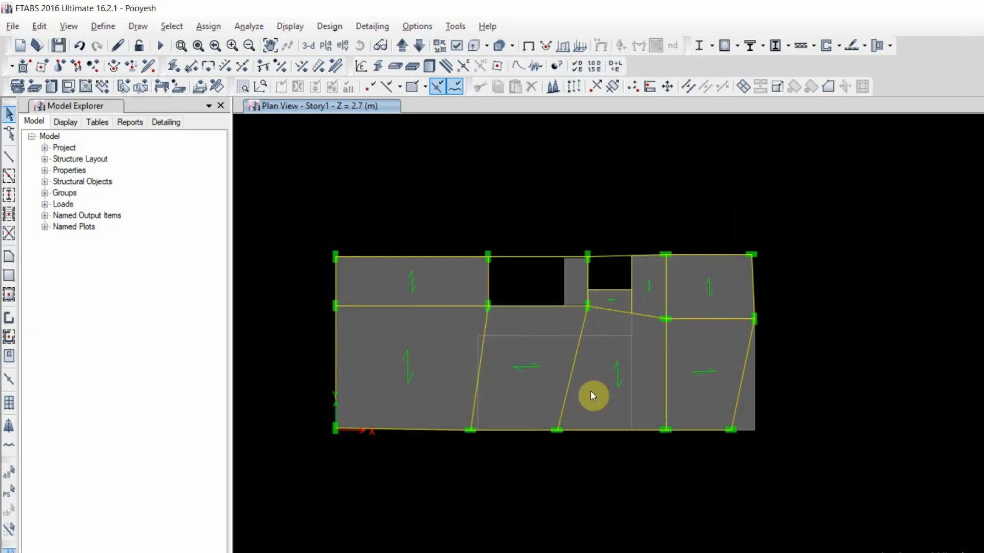